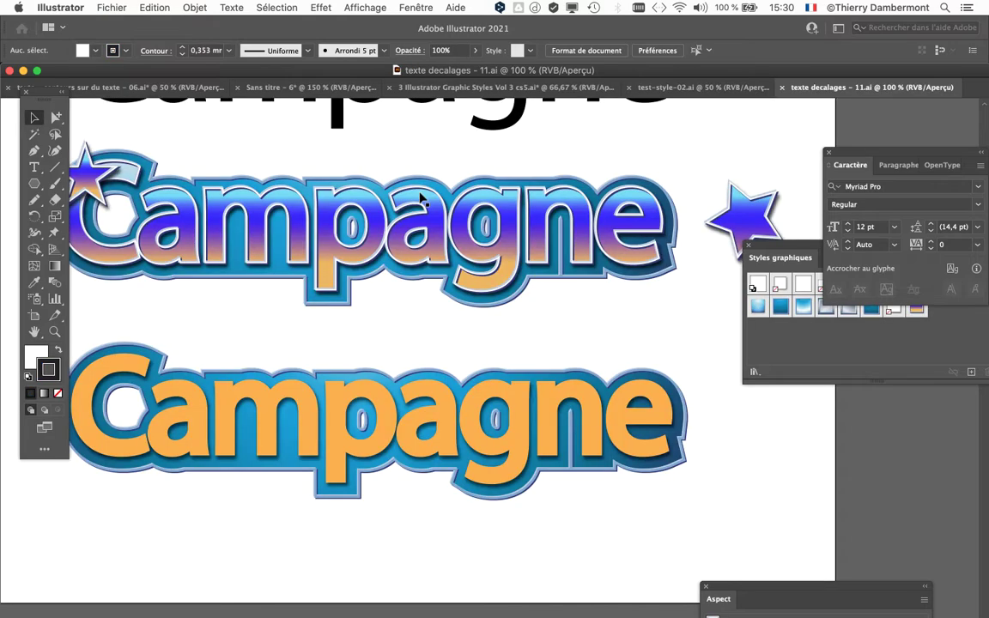
Step: Widen the artboard of texte decalages - 11.ai to about 392.6 mm by extending its right edge
key(super+minus)
key(super+minus)
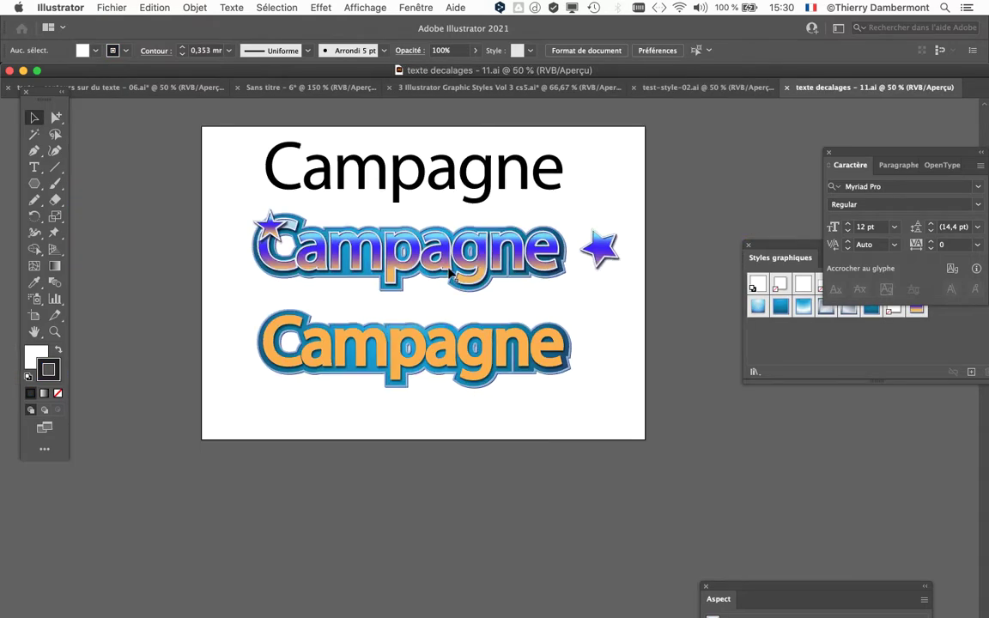
drag(267, 281, 263, 277)
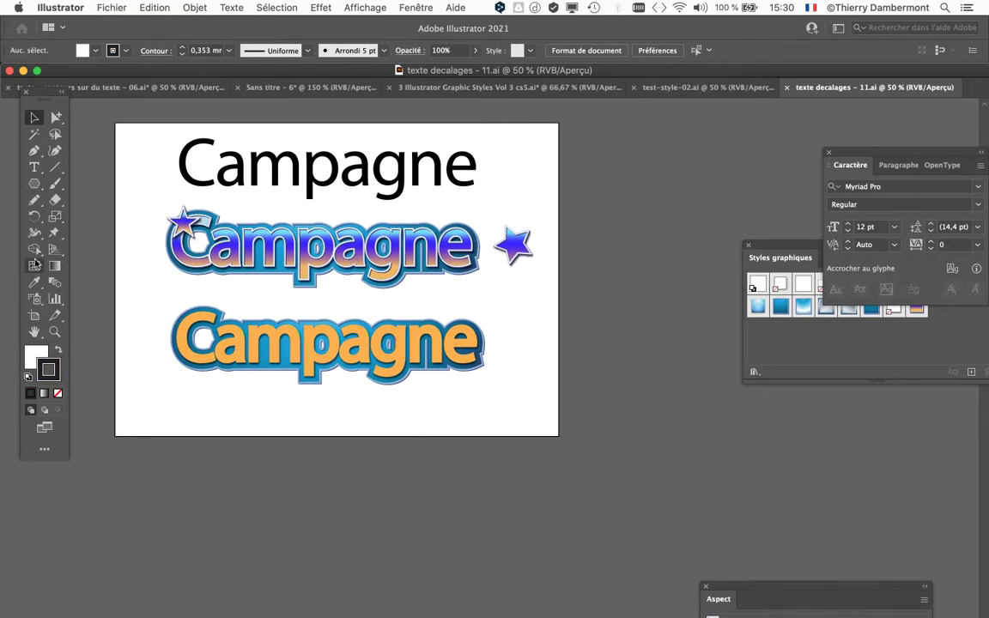
click(34, 315)
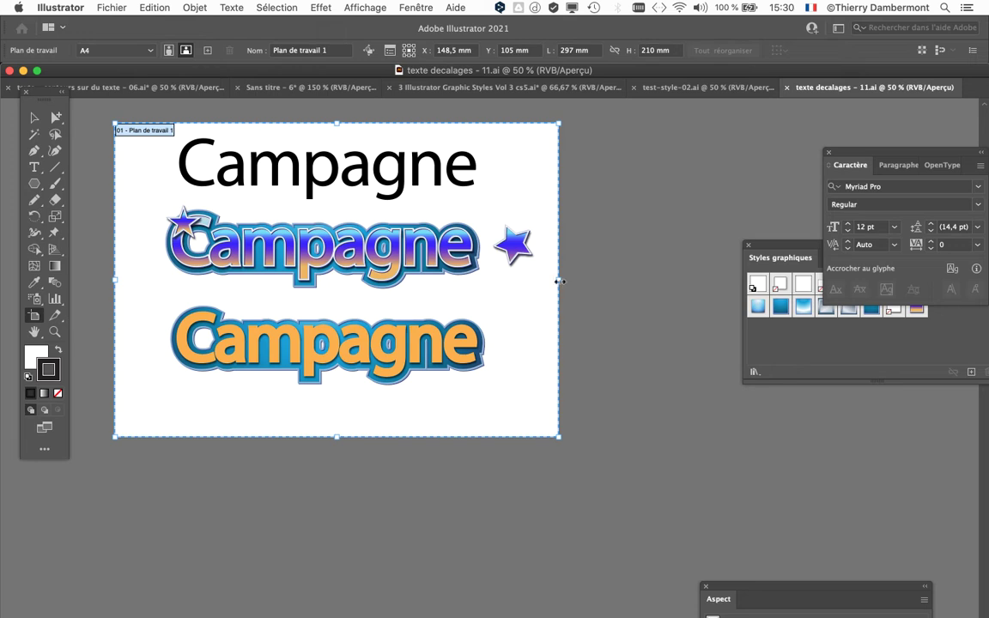
drag(558, 280, 701, 281)
drag(383, 228, 302, 227)
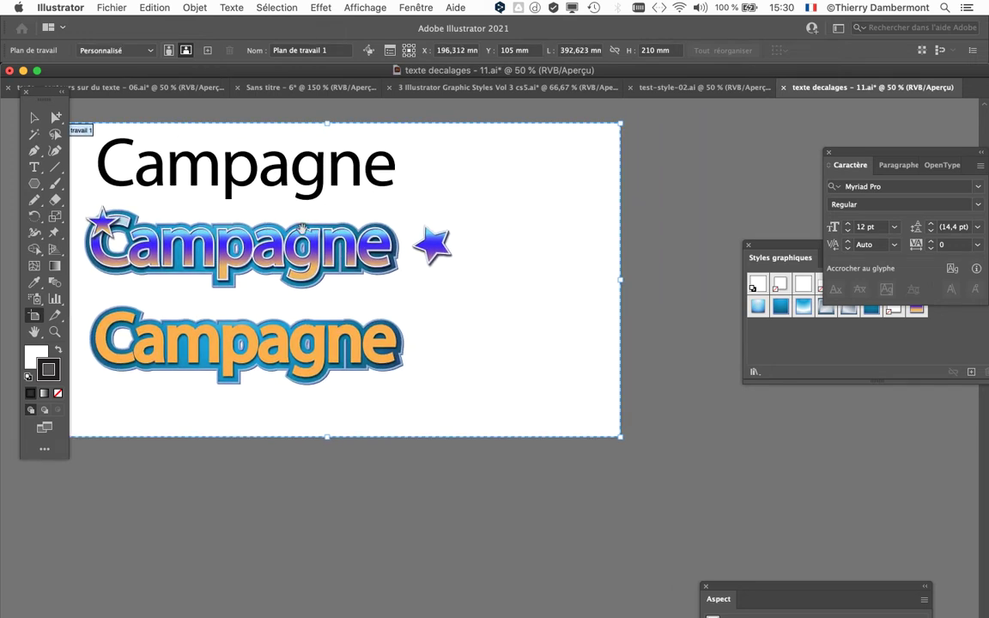
click(35, 118)
Step: Draw three pentagons of decreasing size in the empty area beside the separate star and select all three
click(36, 185)
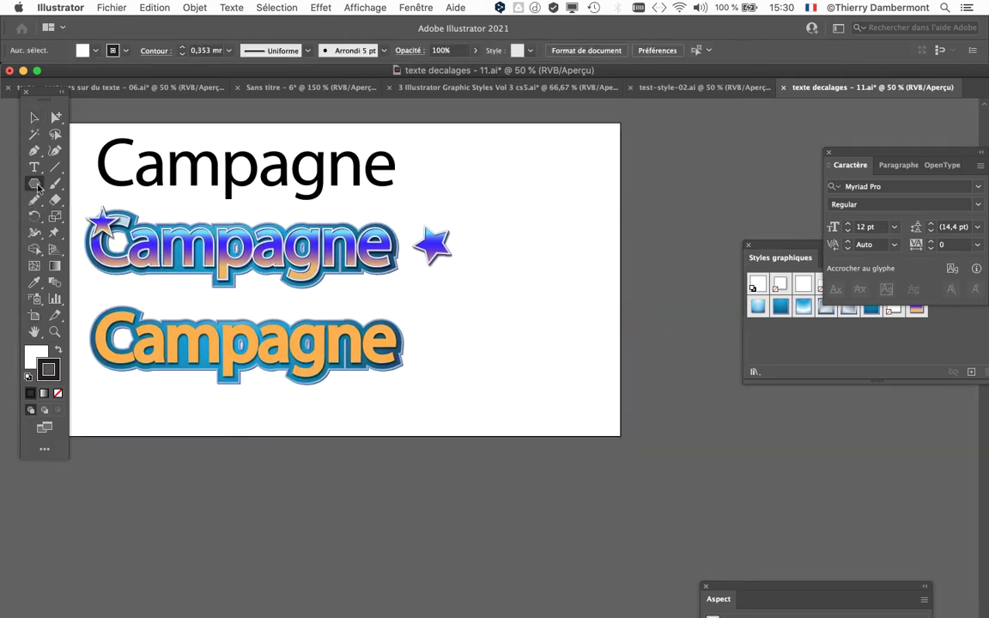
mouse_move(543, 203)
mouse_down()
mouse_move(560, 228)
mouse_move(525, 281)
mouse_move(587, 300)
mouse_up()
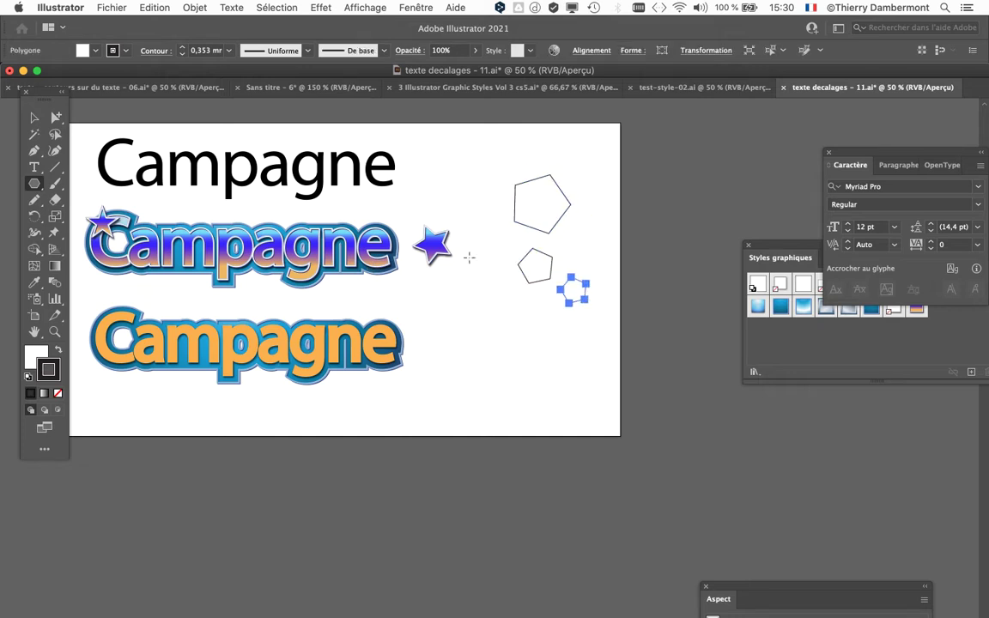
scroll(566, 251, up, 1)
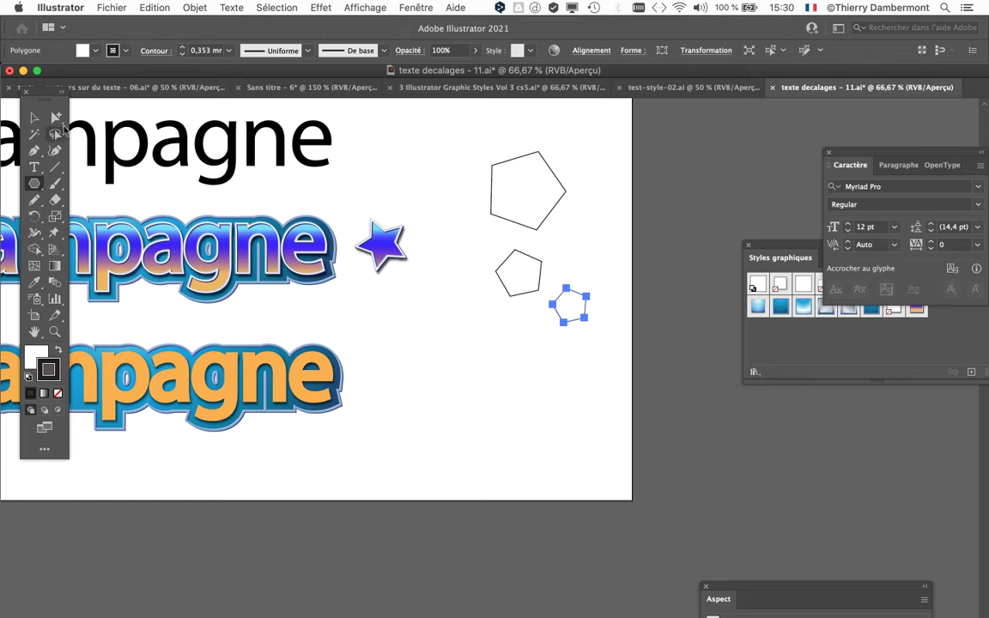
click(34, 118)
click(491, 137)
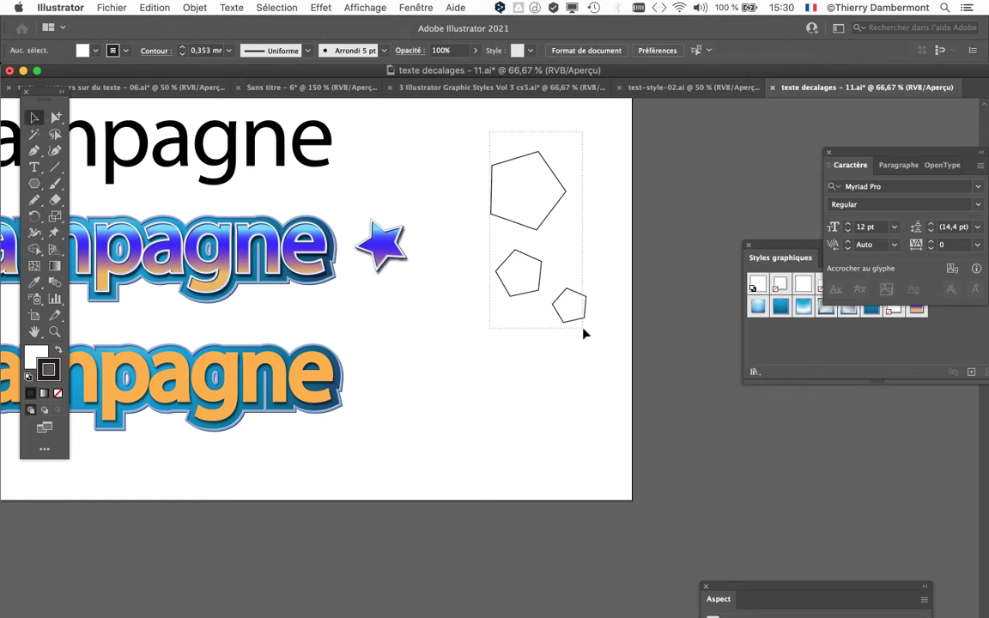
drag(583, 328, 584, 334)
click(474, 136)
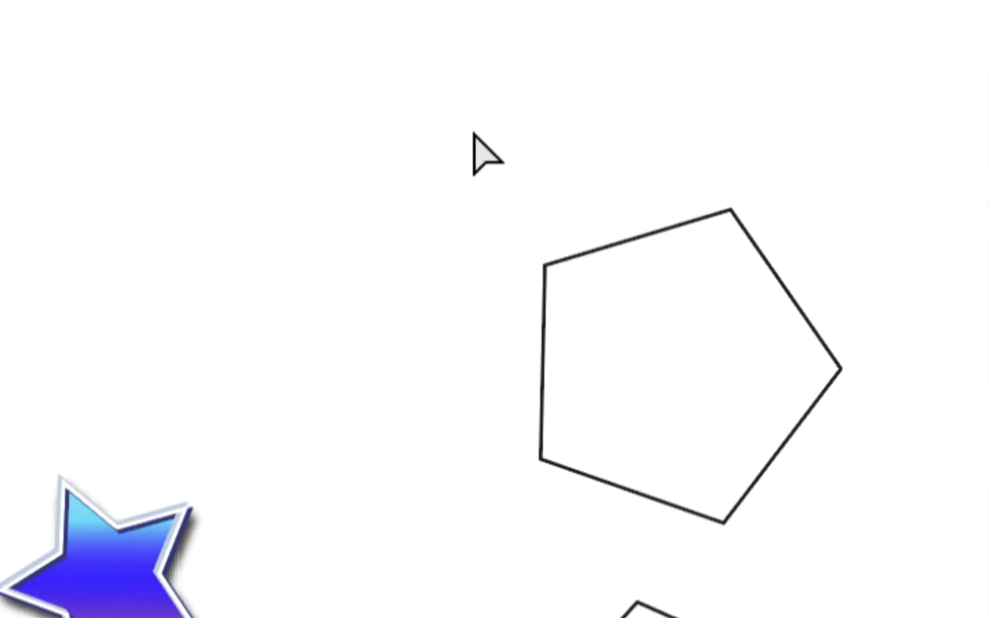
drag(473, 133, 933, 617)
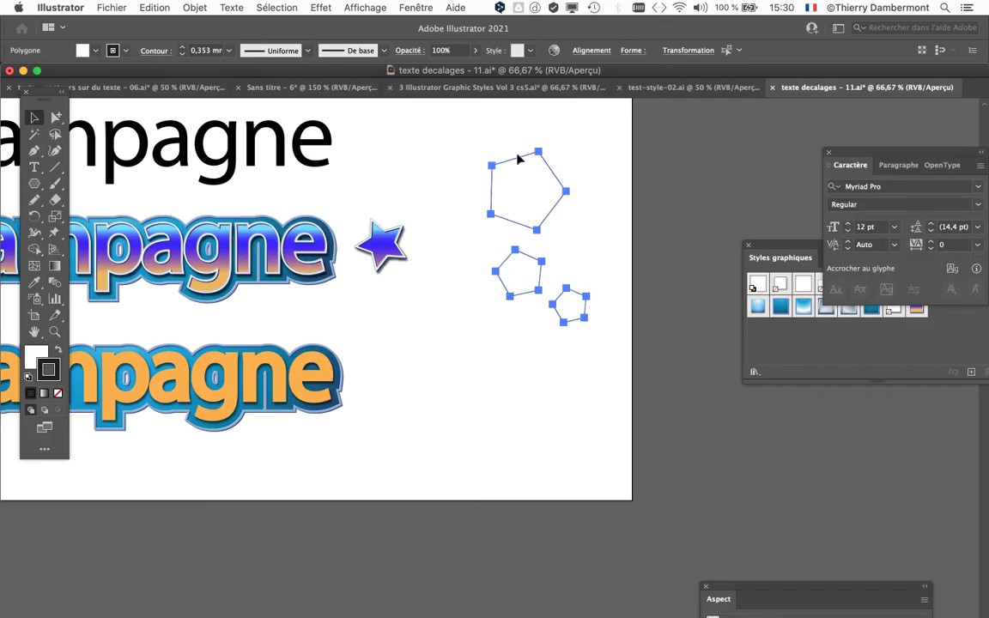
Step: View the giraffe drawing and the Girafe text in test-style-02.ai and return to texte decalages - 11.ai
click(717, 88)
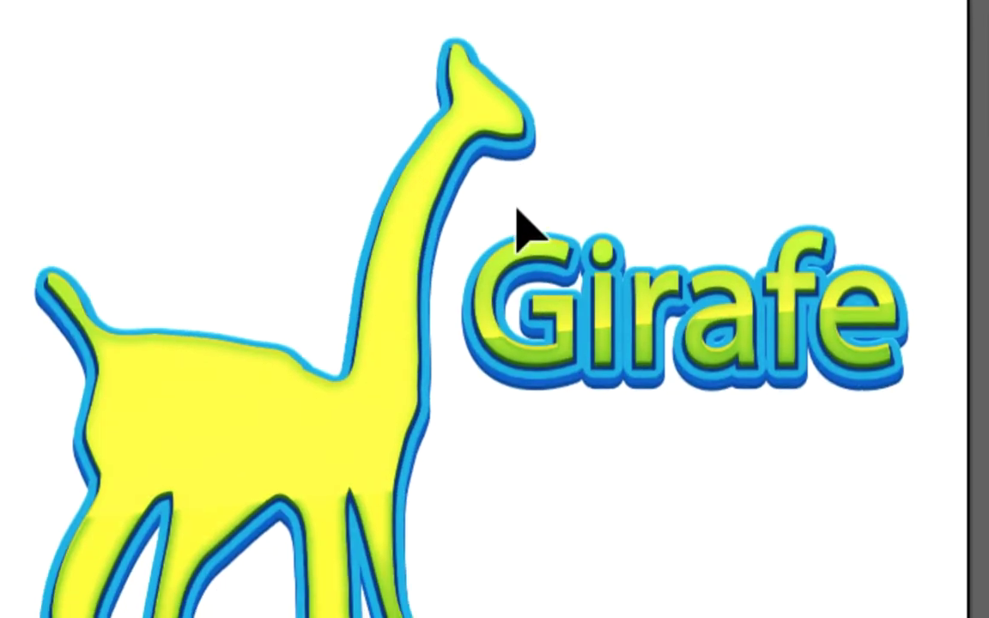
click(530, 236)
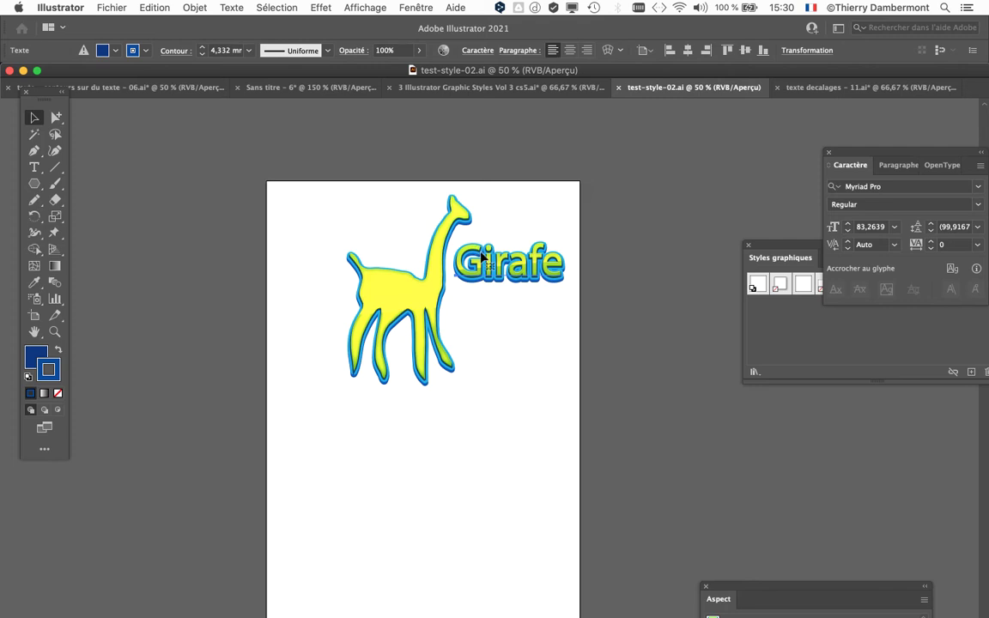
click(862, 87)
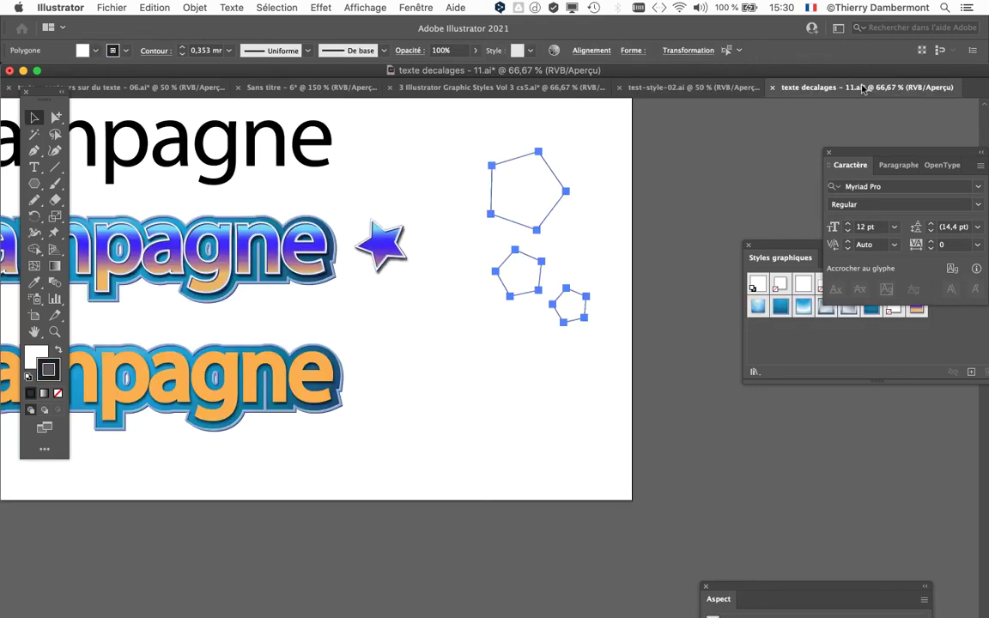
Step: Move the Styles graphiques panel beside the artboard and compare the graphic styles of test-style-02.ai and texte decalages - 11.ai
drag(664, 179, 575, 200)
drag(774, 252, 562, 163)
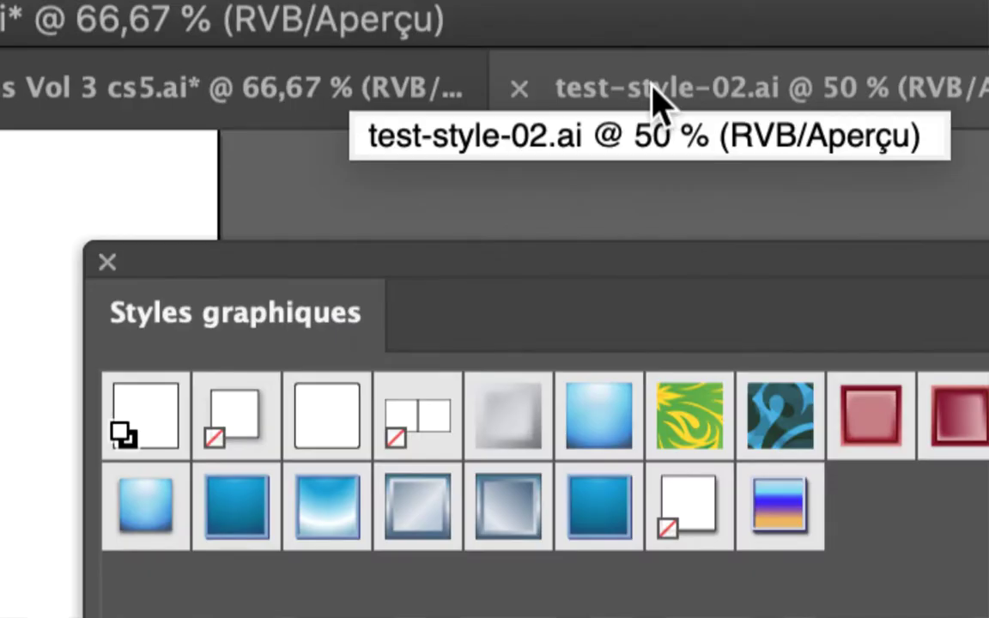
click(652, 93)
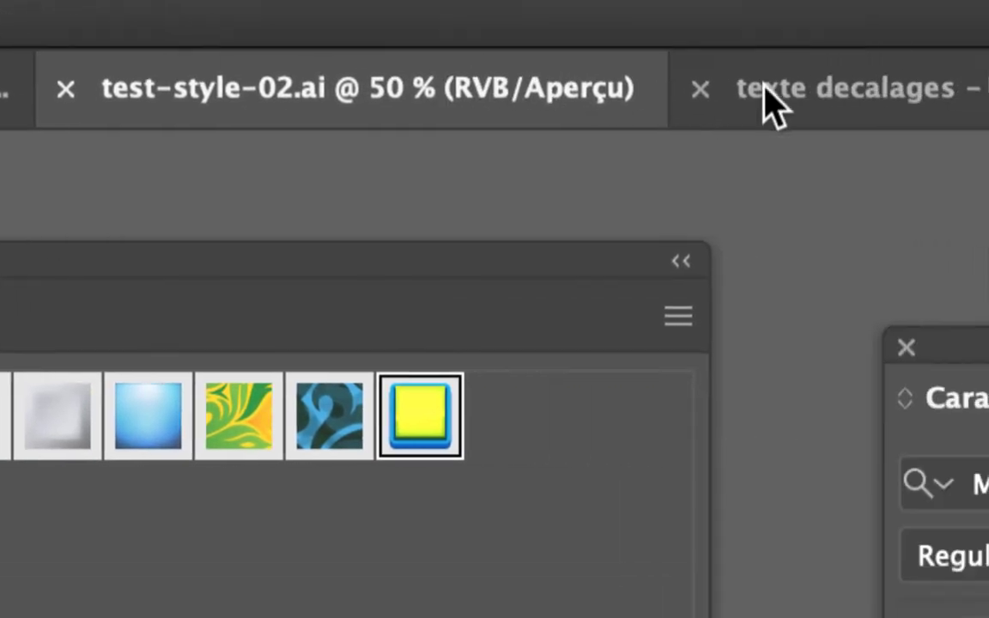
click(821, 99)
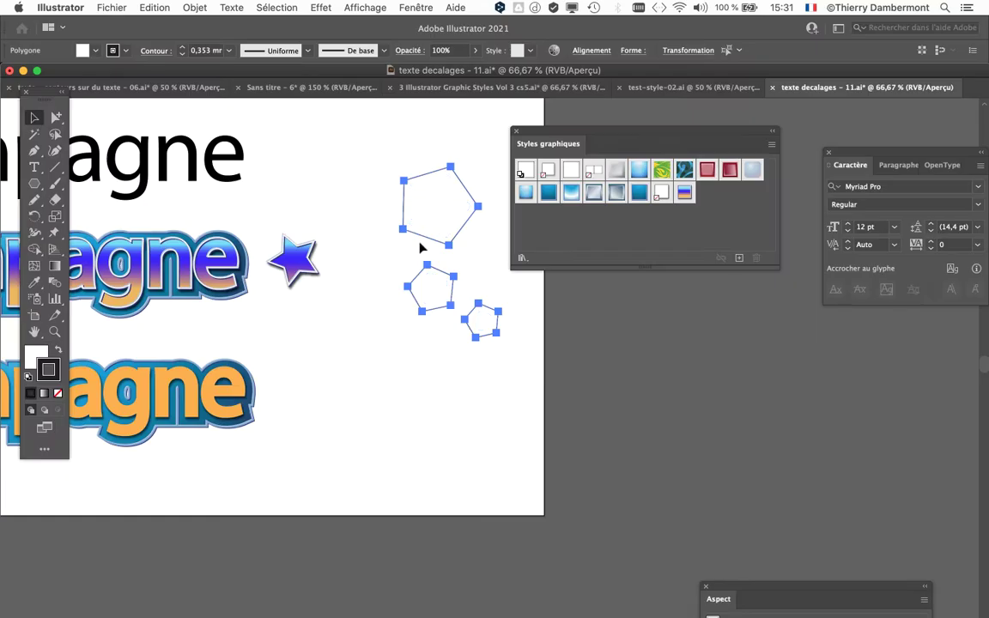
drag(530, 152, 644, 142)
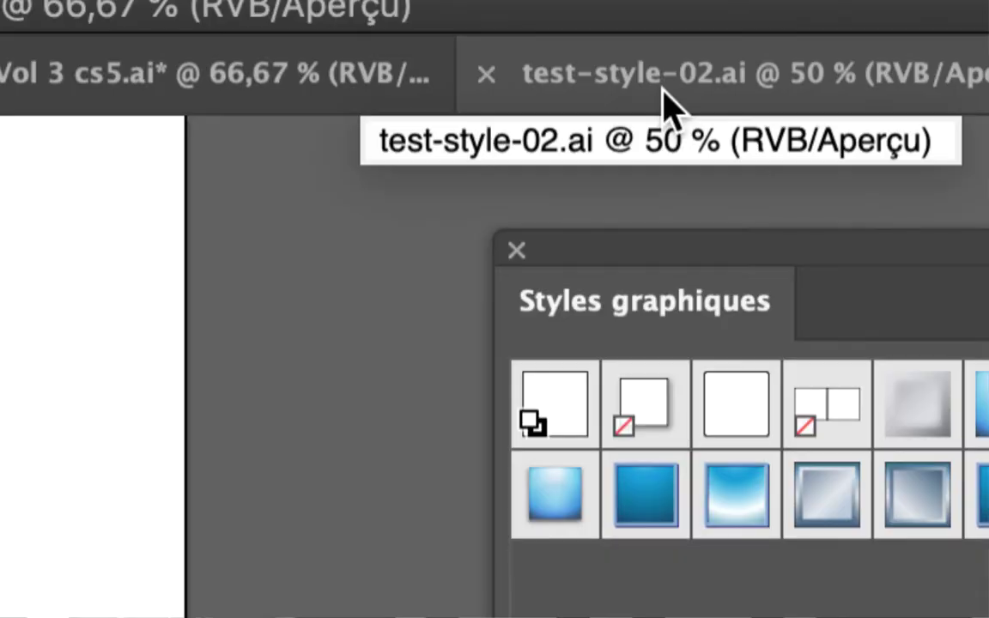
Step: In test-style-02.ai, move the Girafe text slightly down and to the right of its original place
click(665, 107)
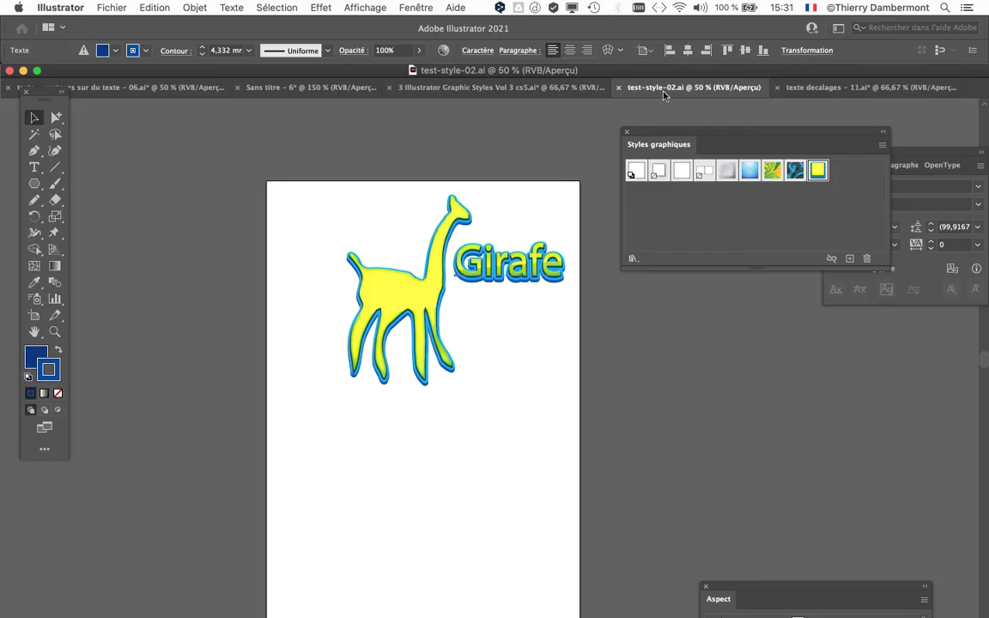
scroll(481, 258, up, 2)
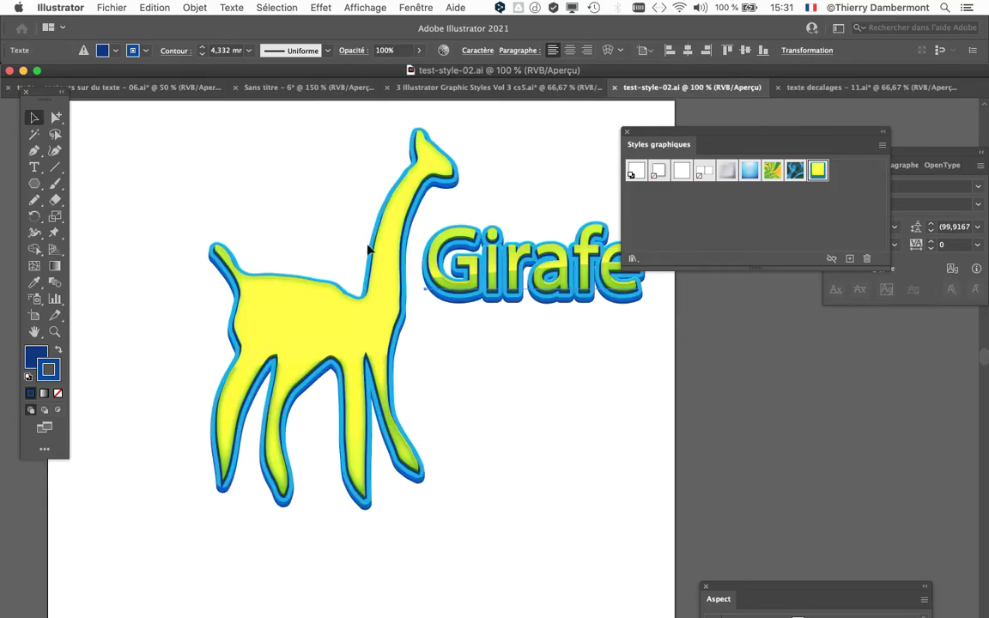
scroll(368, 248, right, 3)
click(275, 246)
click(428, 297)
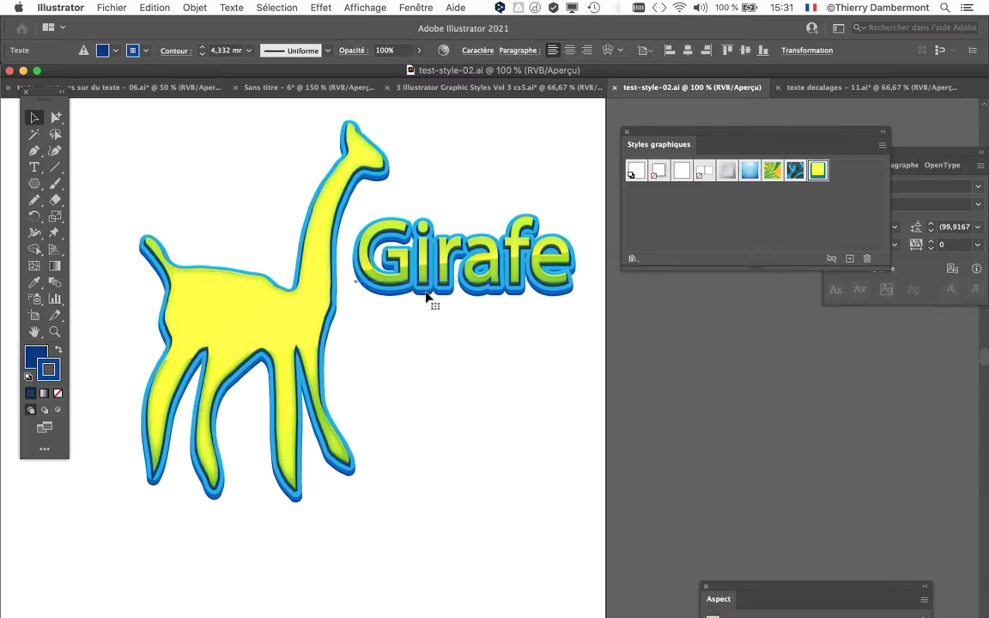
click(421, 289)
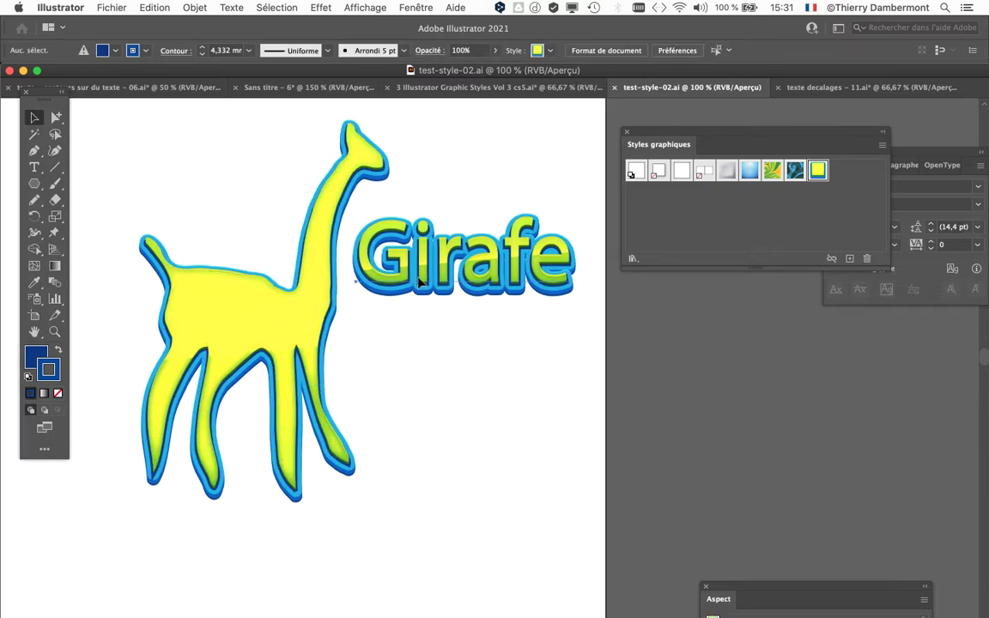
mouse_move(422, 289)
mouse_down()
mouse_move(508, 328)
mouse_move(434, 315)
mouse_move(428, 304)
mouse_up()
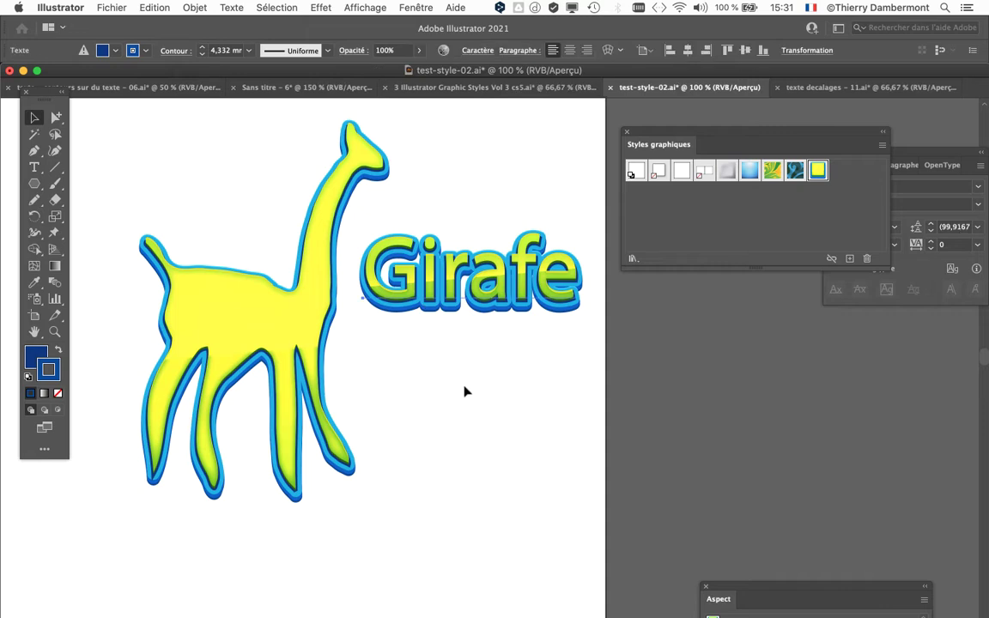
Step: Apply the yellow graphic style with the blue outline to the giraffe group
click(326, 297)
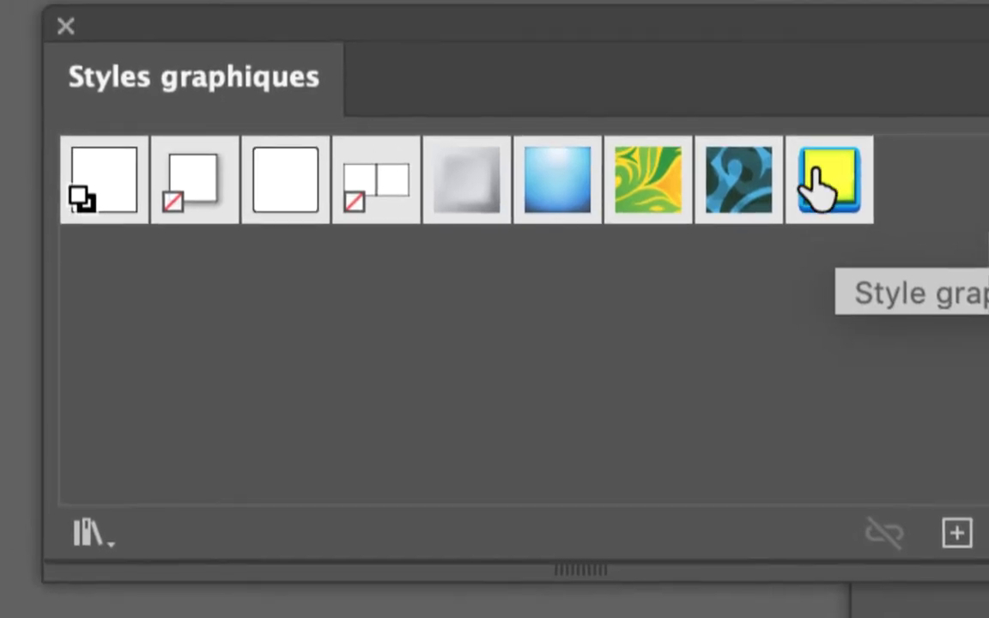
click(808, 148)
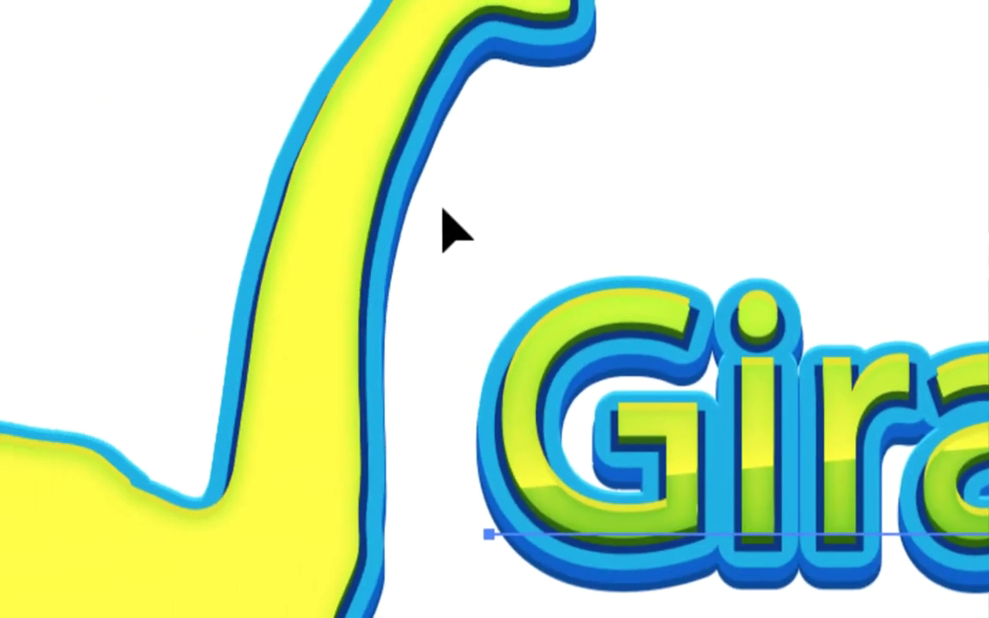
click(386, 237)
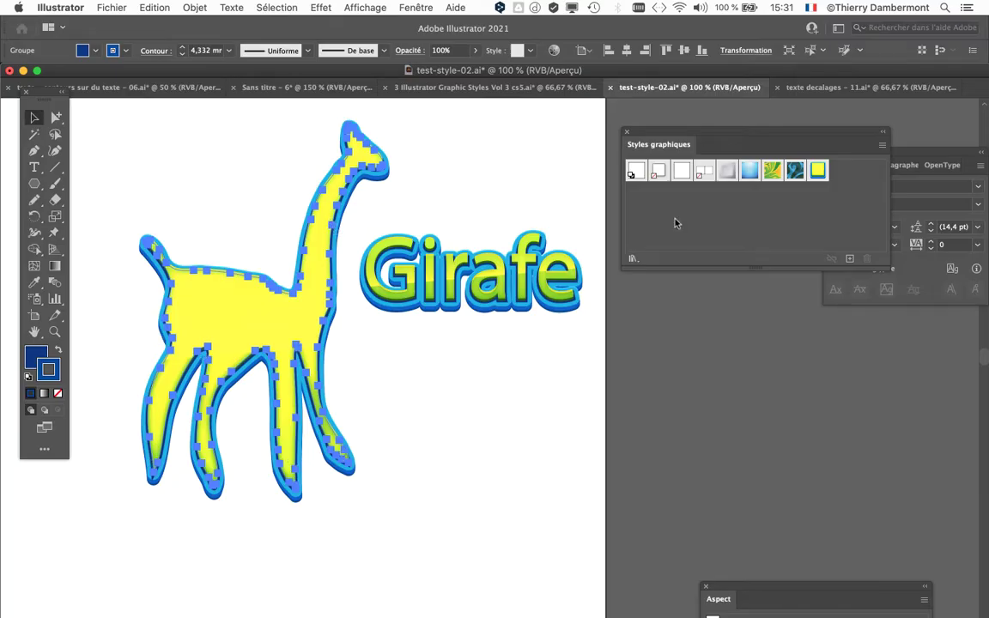
click(817, 171)
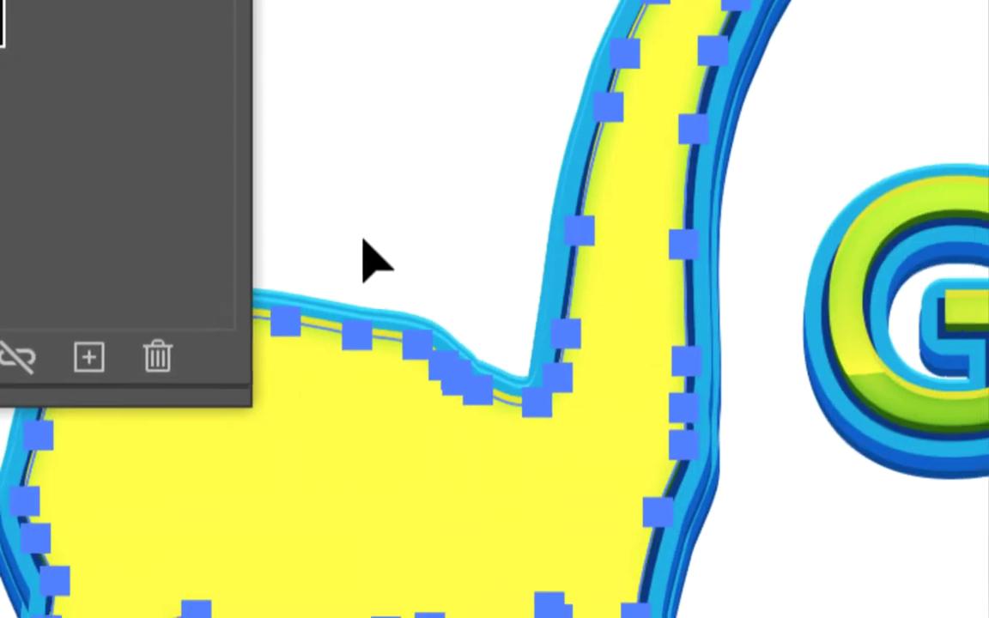
click(364, 253)
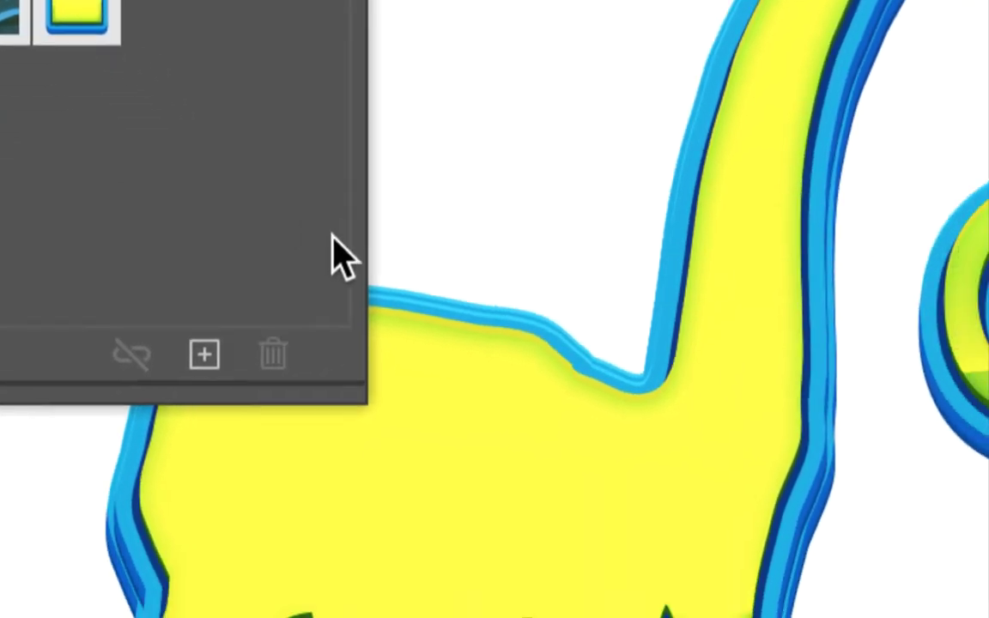
click(427, 455)
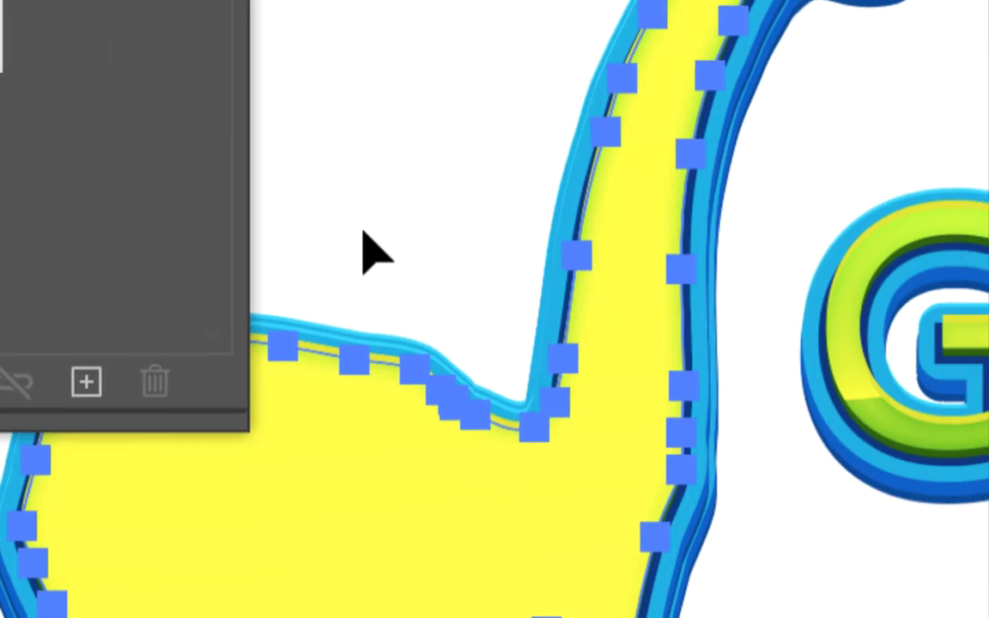
click(699, 335)
click(463, 270)
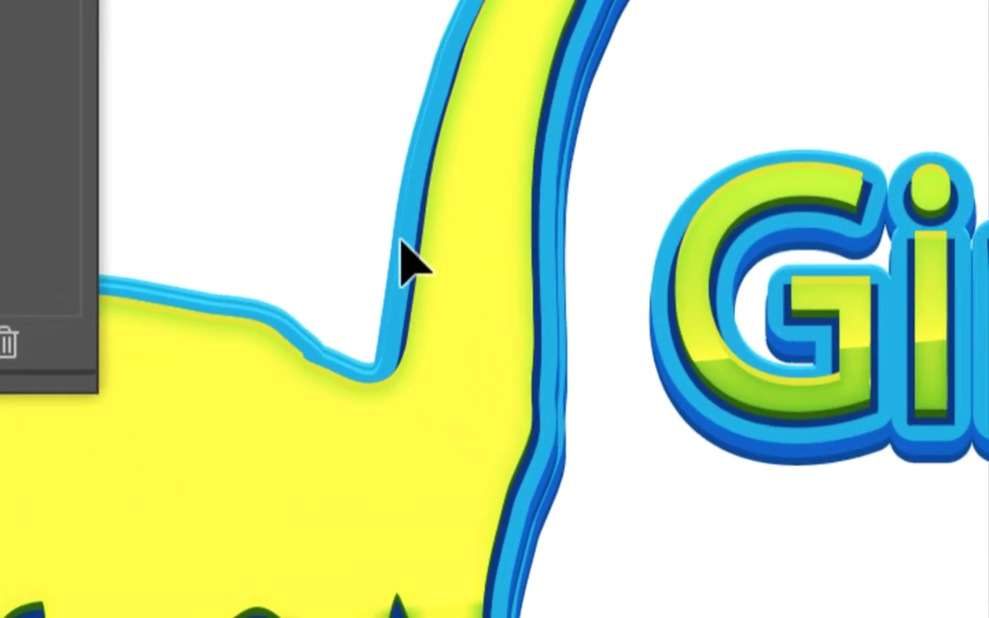
click(686, 371)
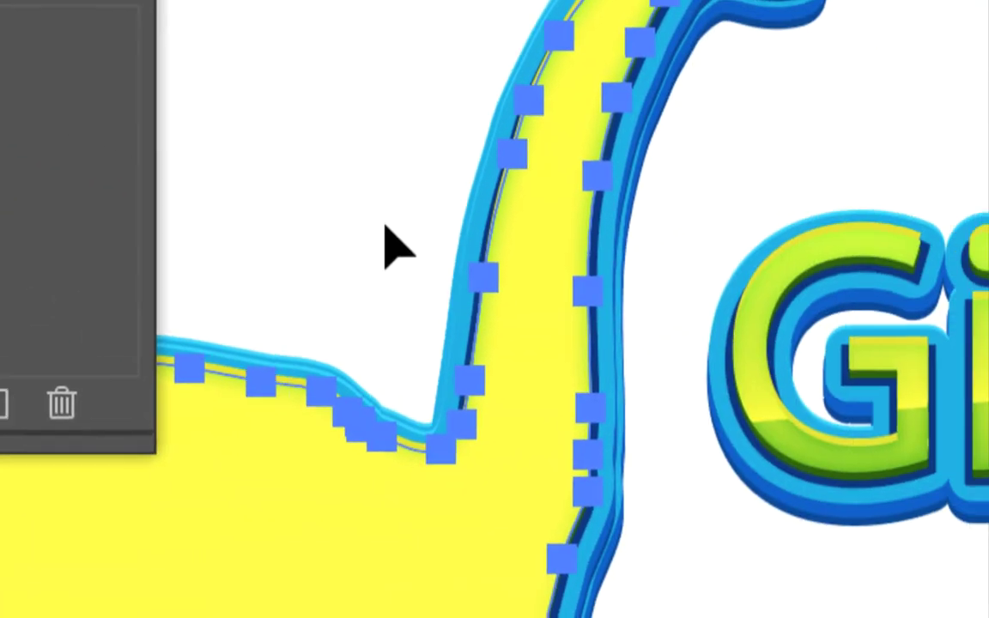
click(712, 349)
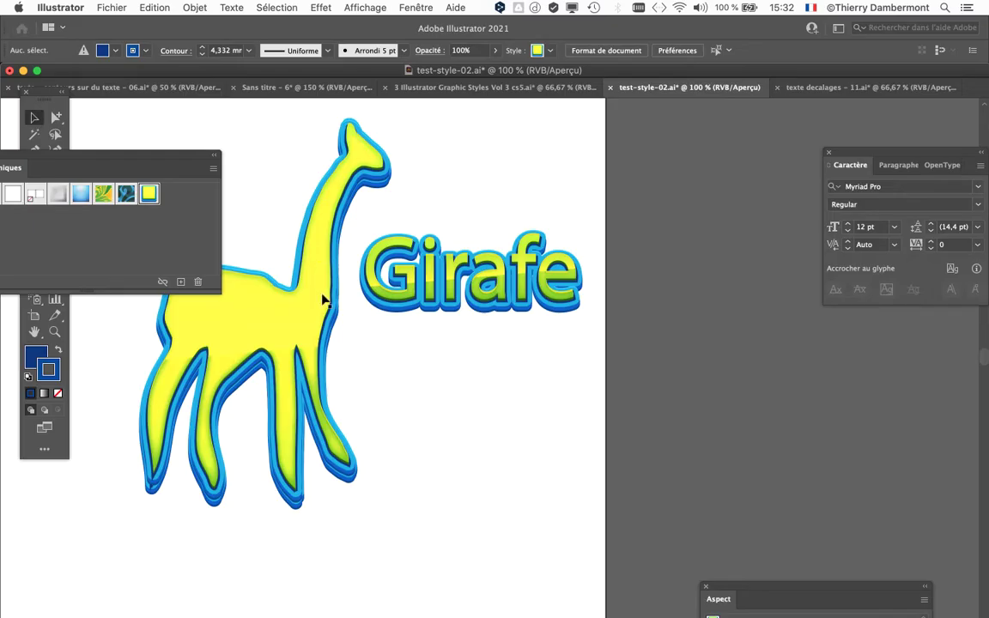
Step: Copy the styled giraffe group in test-style-02.ai and switch to texte decalages - 11.ai
click(323, 299)
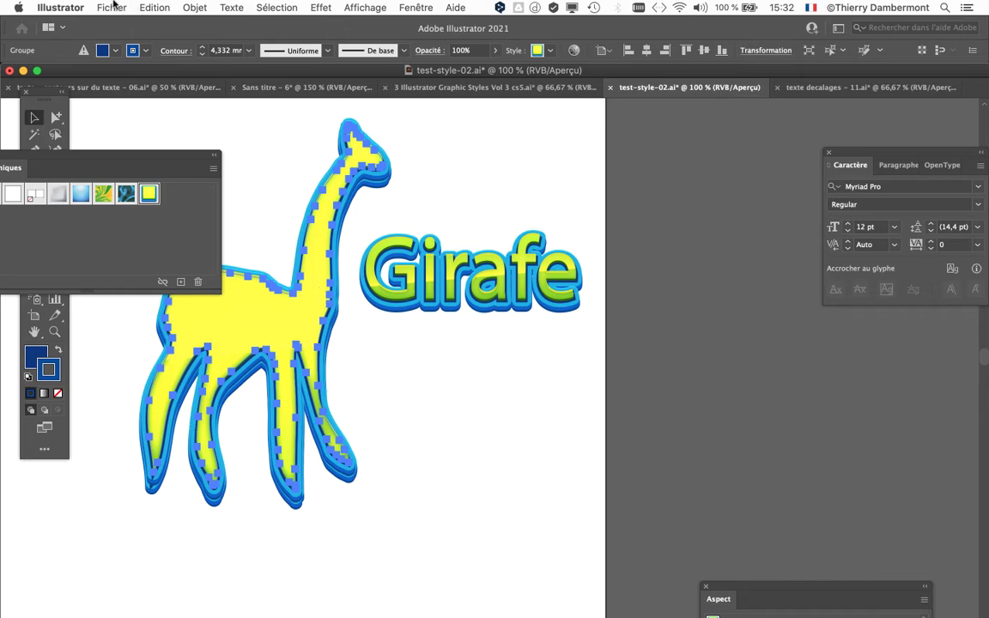
click(155, 7)
click(160, 72)
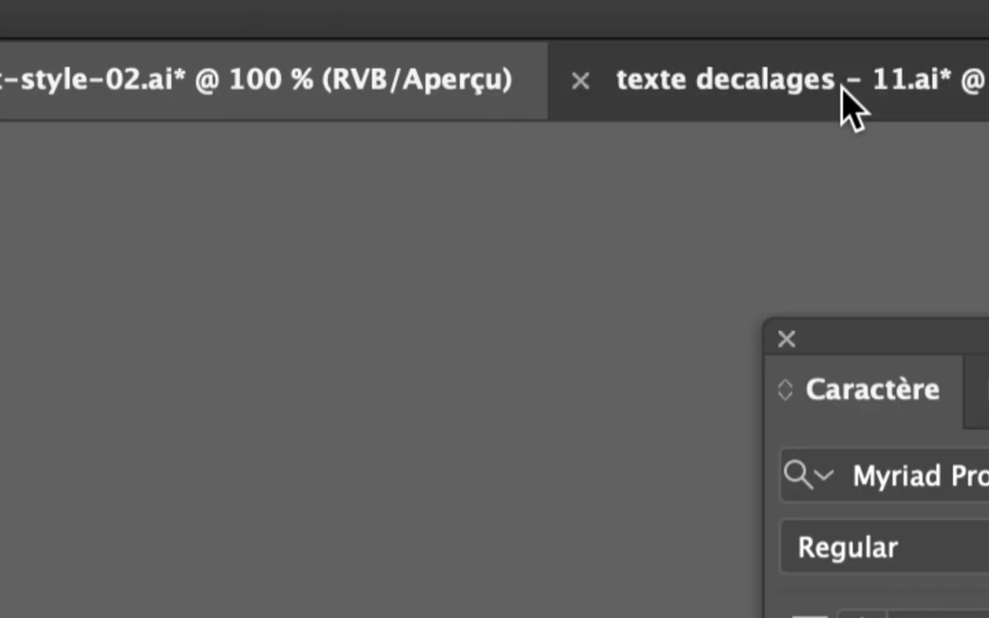
click(843, 91)
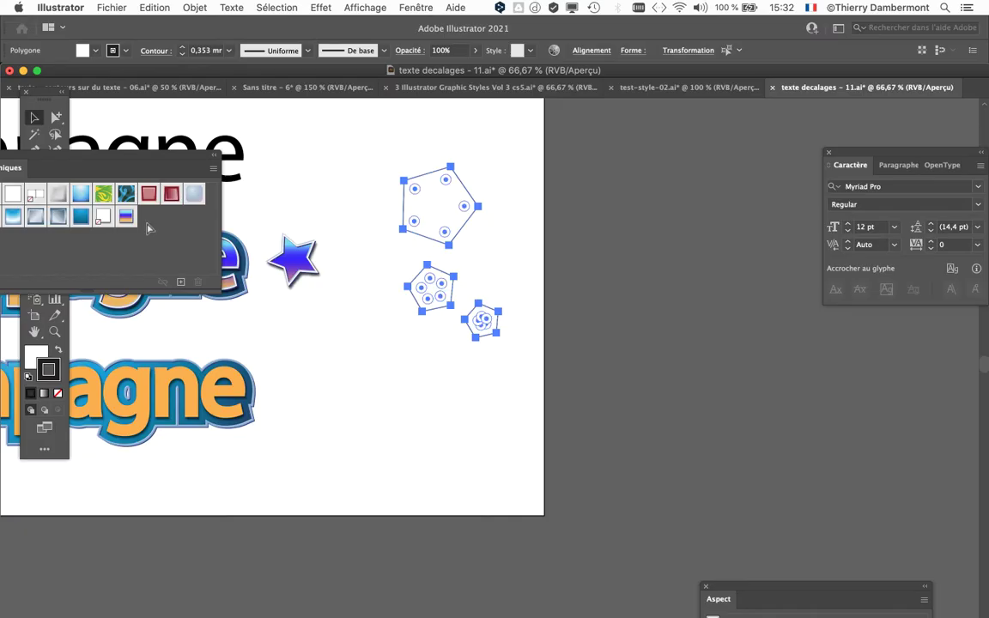
Step: Paste the copied giraffe with nothing selected to bring in its graphic style, and delete the drawing beside the artboard
key(ctrl+z)
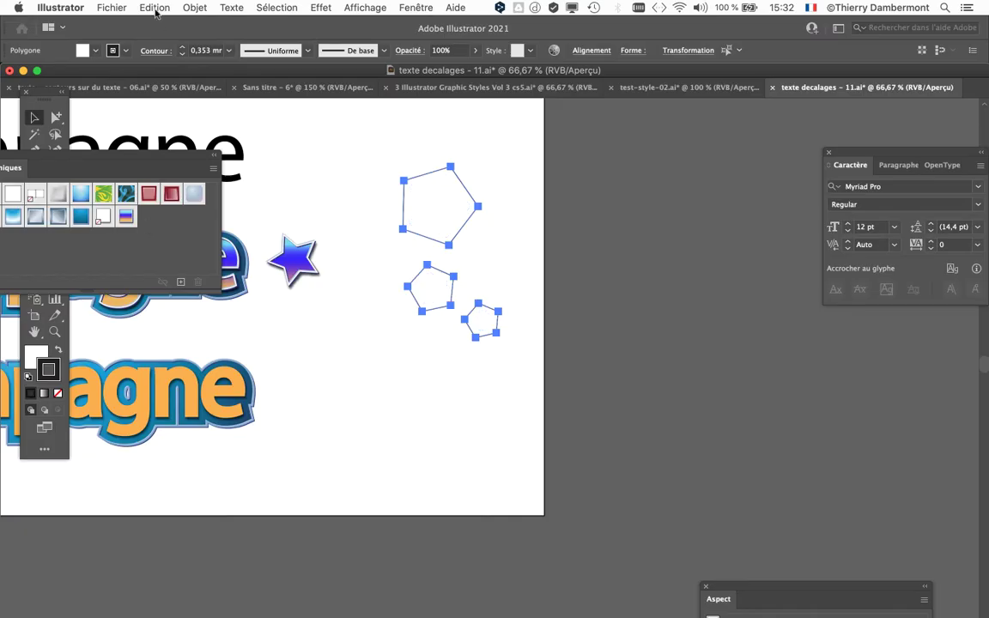
click(376, 125)
click(147, 8)
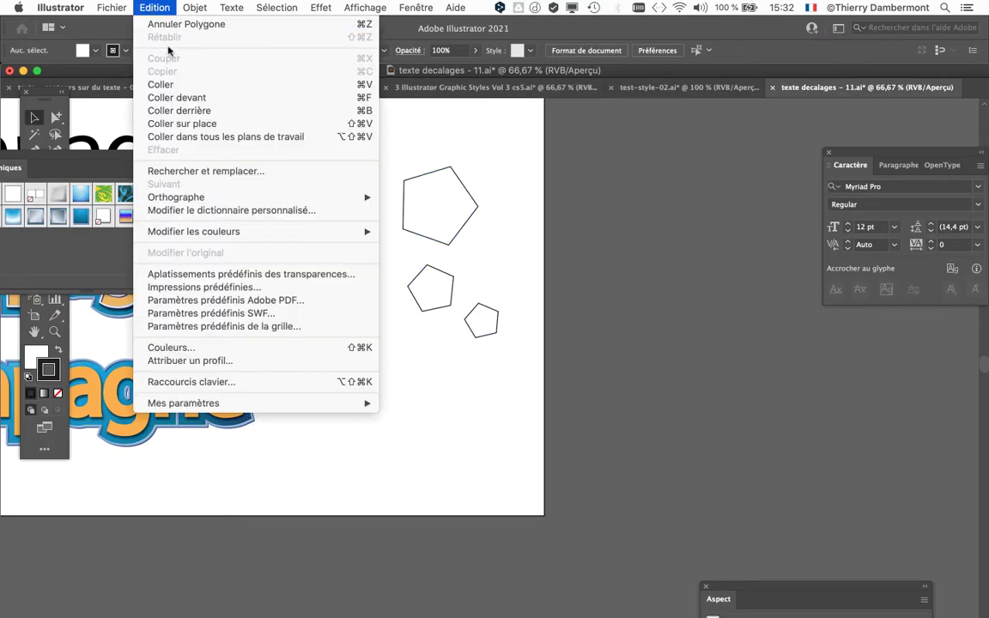
click(163, 83)
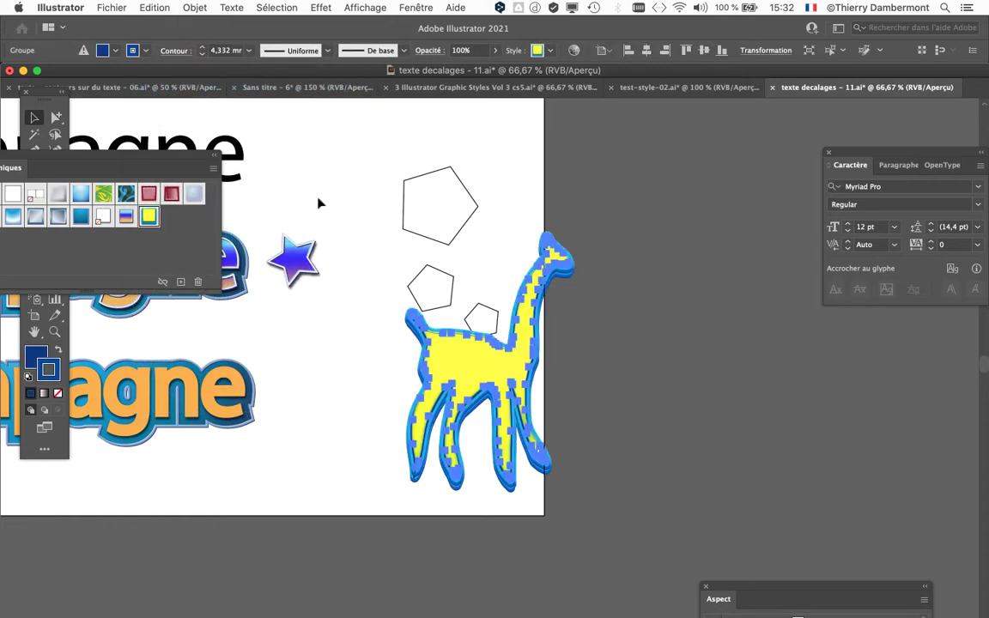
drag(480, 361, 659, 266)
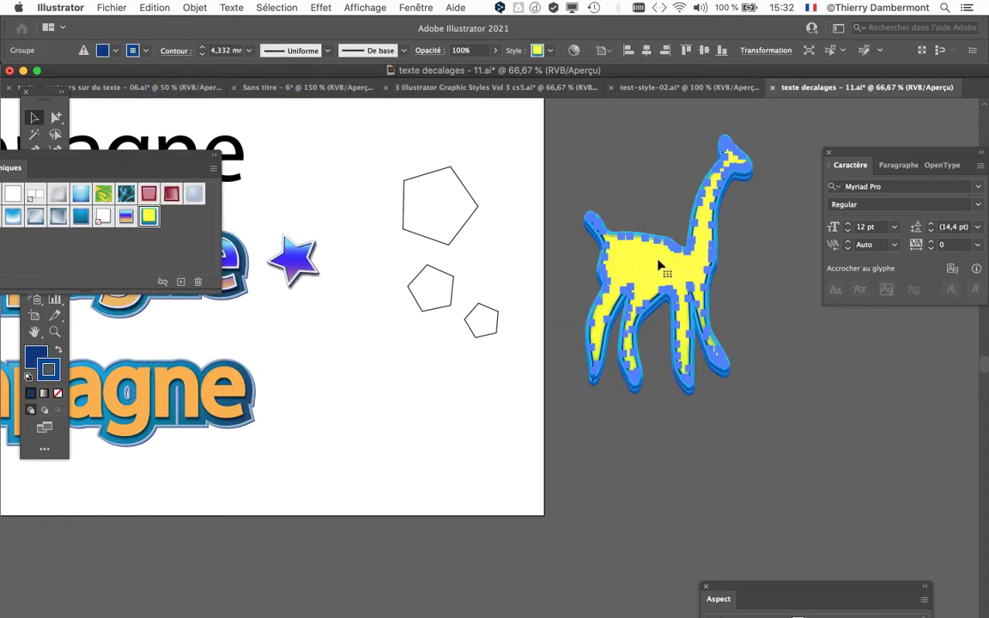
key(Delete)
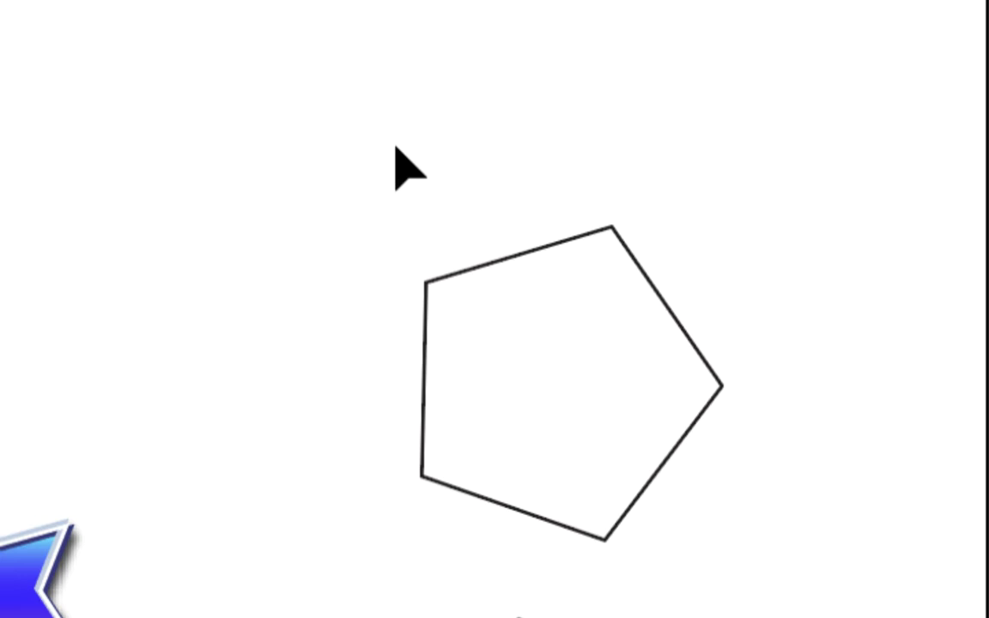
Step: Apply the imported yellow graphic style with the blue outline to the three pentagons and move the Styles graphiques panel off the artboard
drag(398, 152, 502, 339)
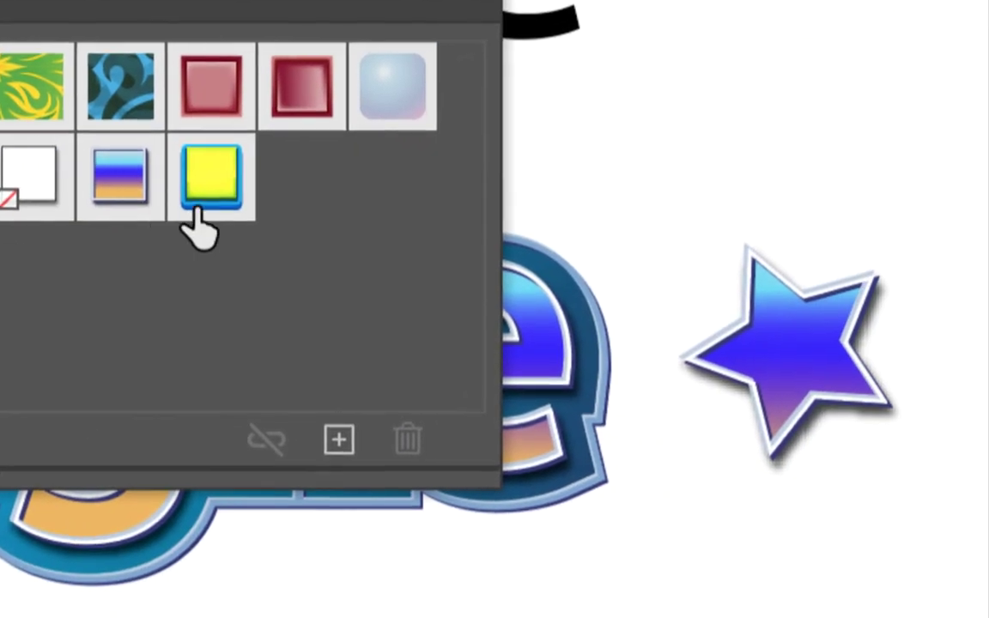
click(194, 211)
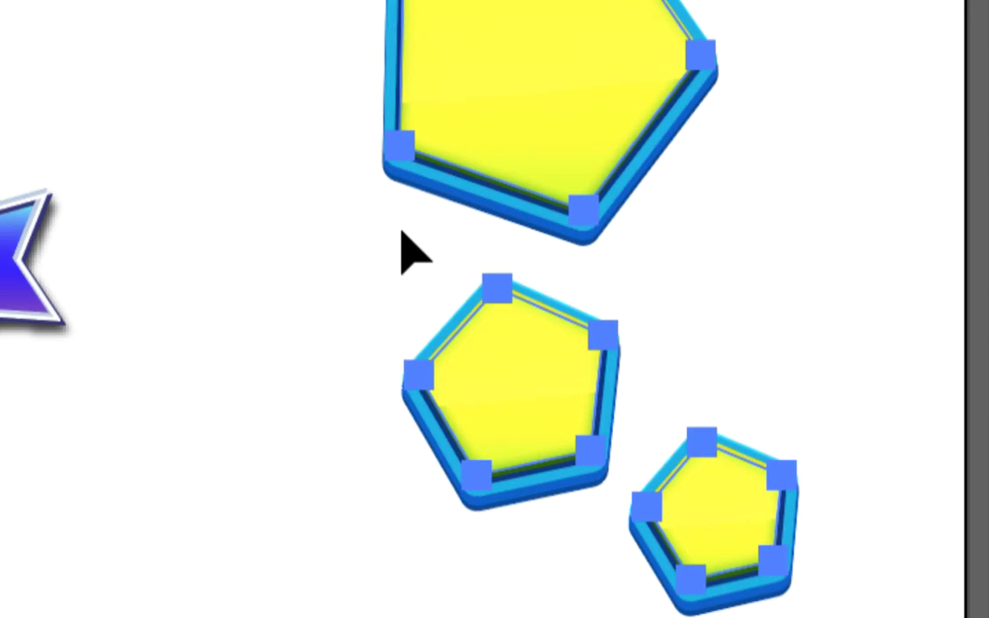
click(403, 251)
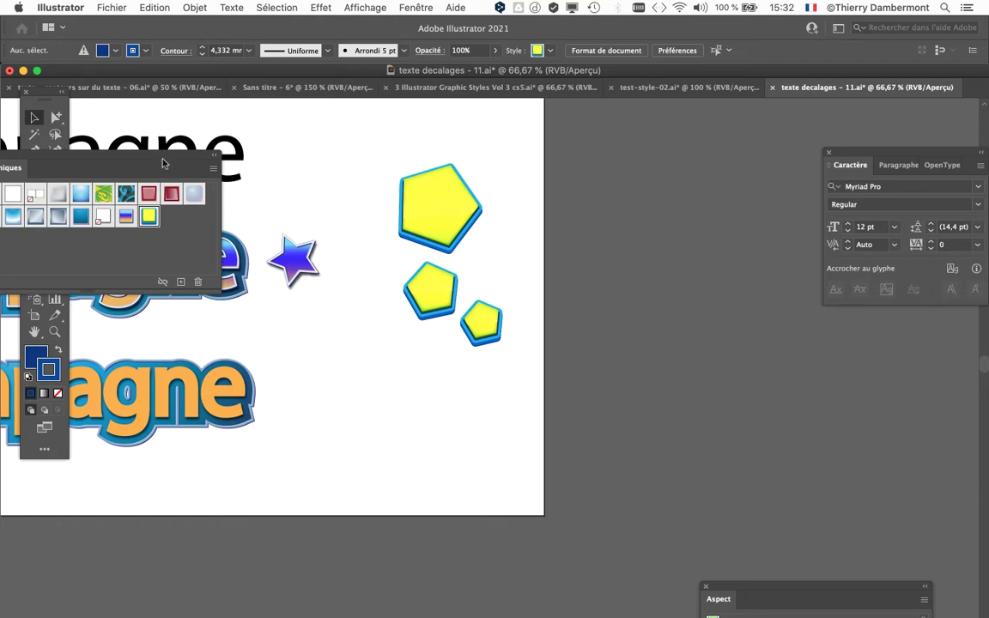
drag(163, 163, 321, 121)
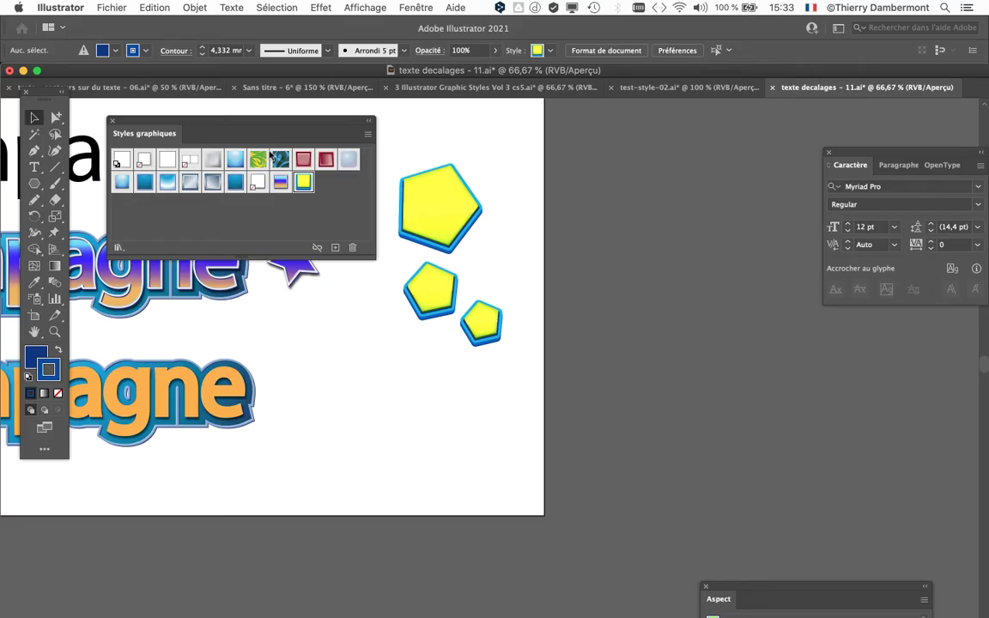
drag(340, 151, 736, 359)
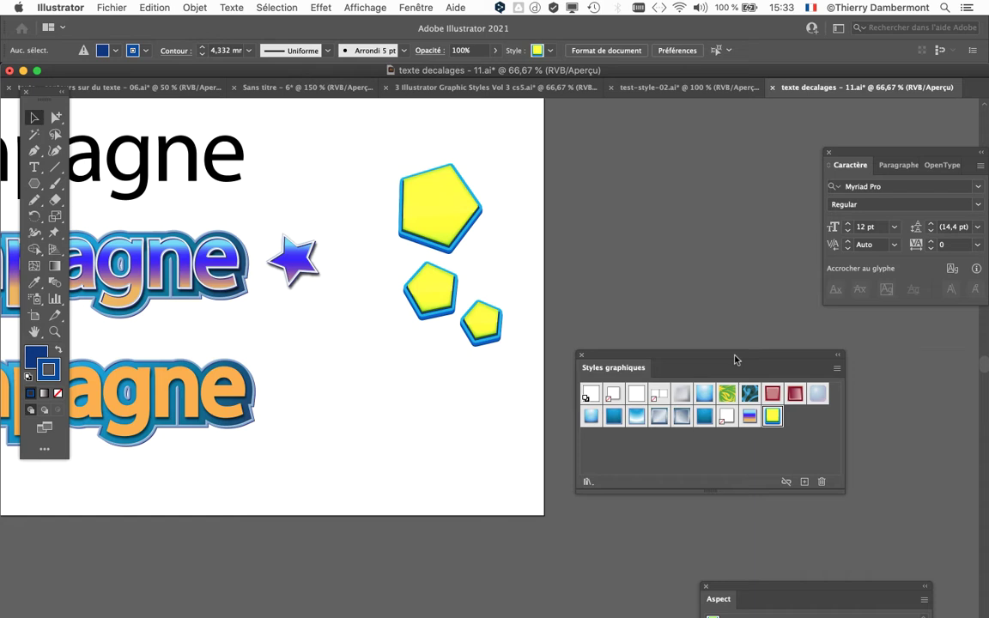
Step: Switch to Firefox and look through the Google image results for "download illustrator style"
key(super+Tab)
key(super+Tab)
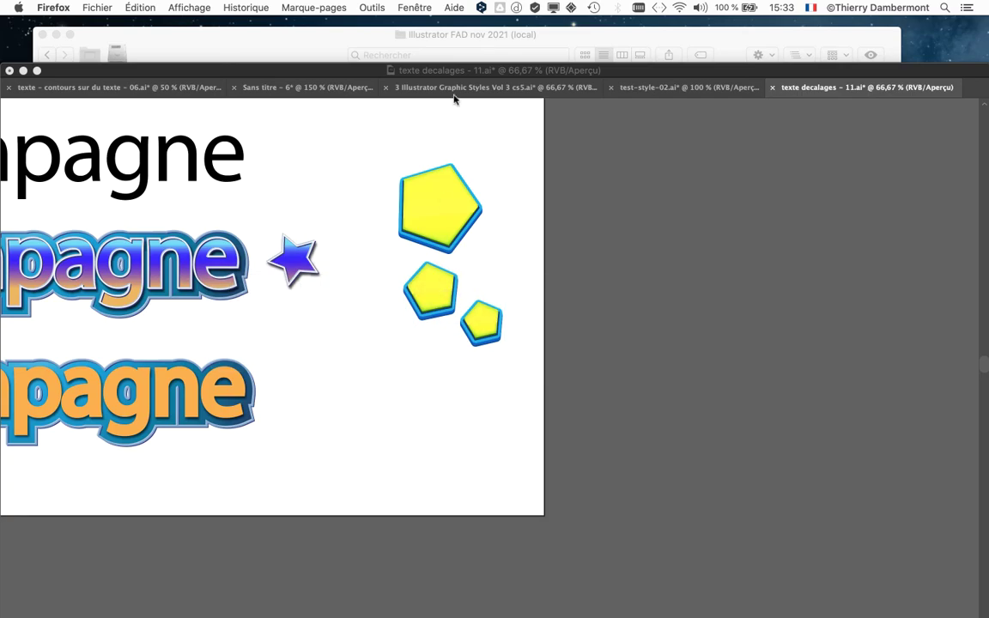
click(415, 8)
click(425, 50)
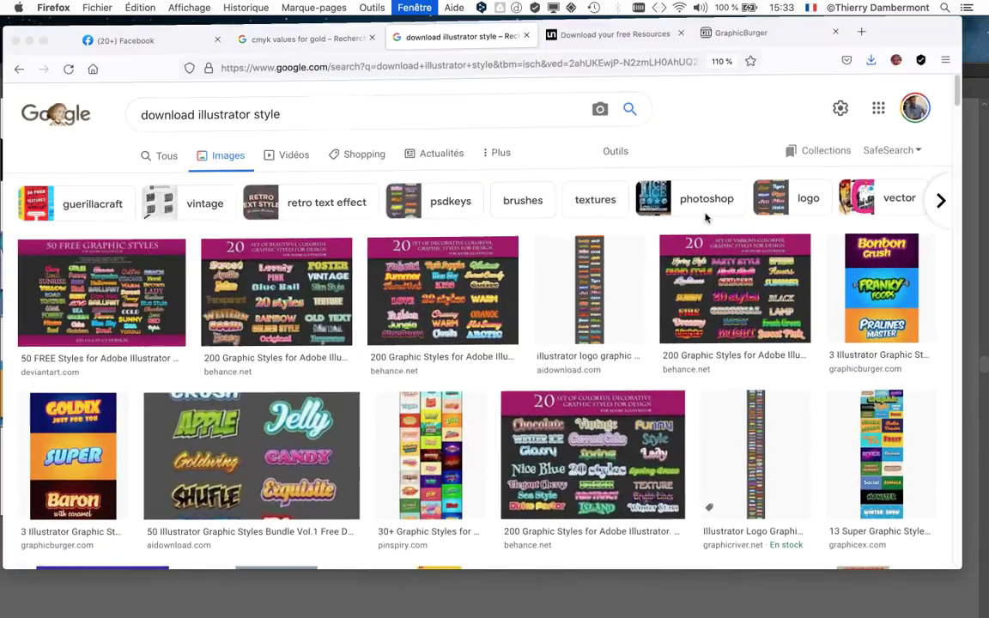
scroll(668, 320, down, 10)
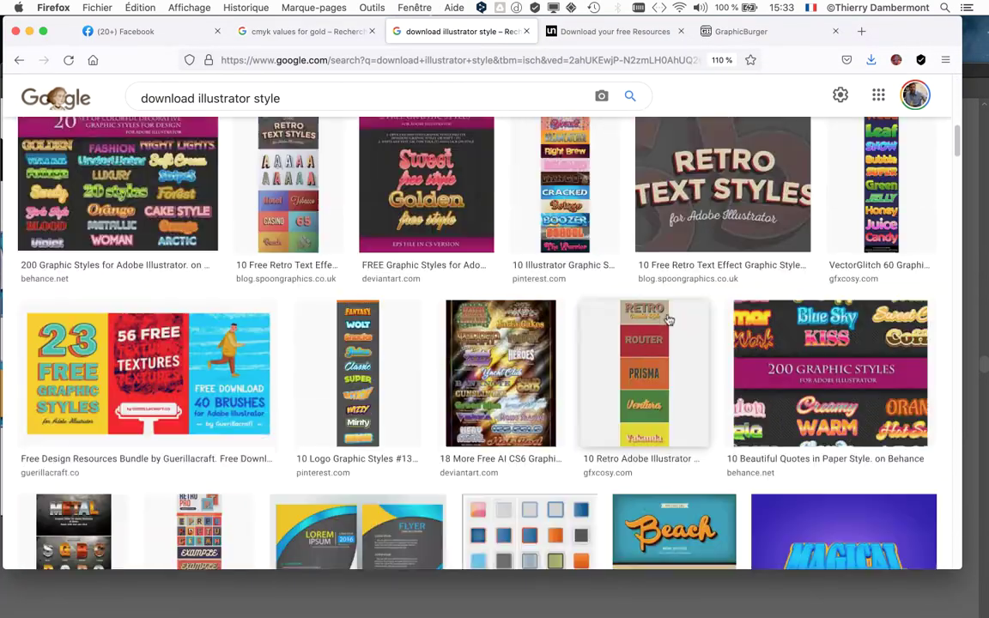
scroll(667, 320, down, 4)
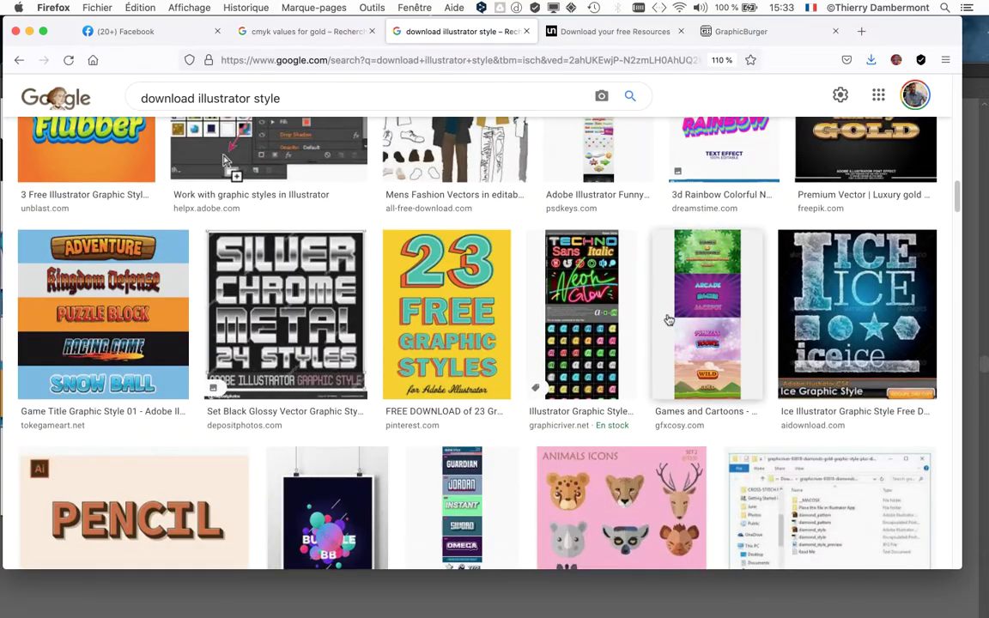
scroll(668, 320, up, 15)
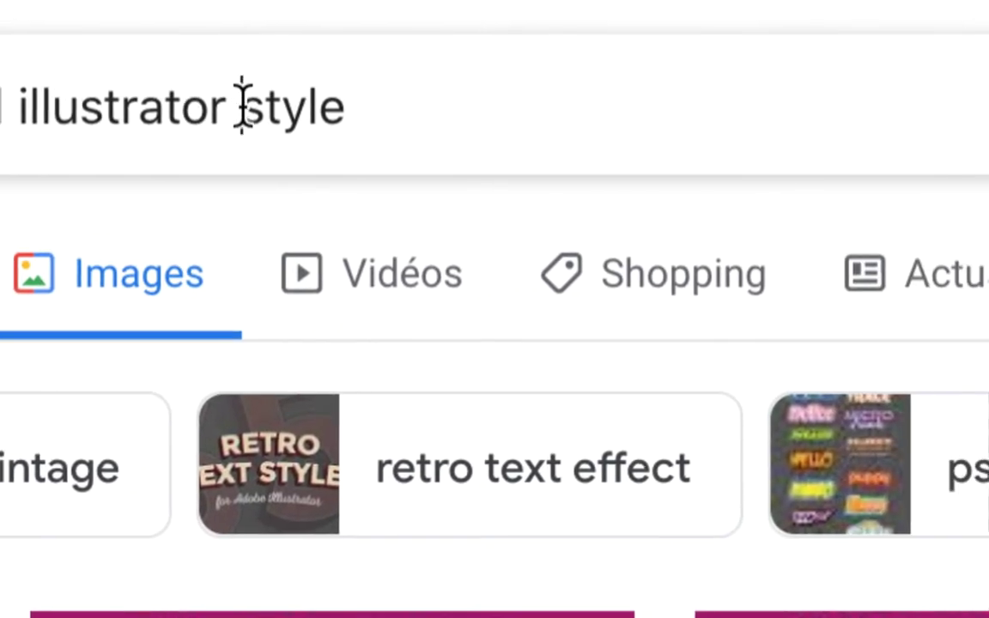
Step: Search Google Images for "download illustrator brushes"
drag(434, 104, 537, 104)
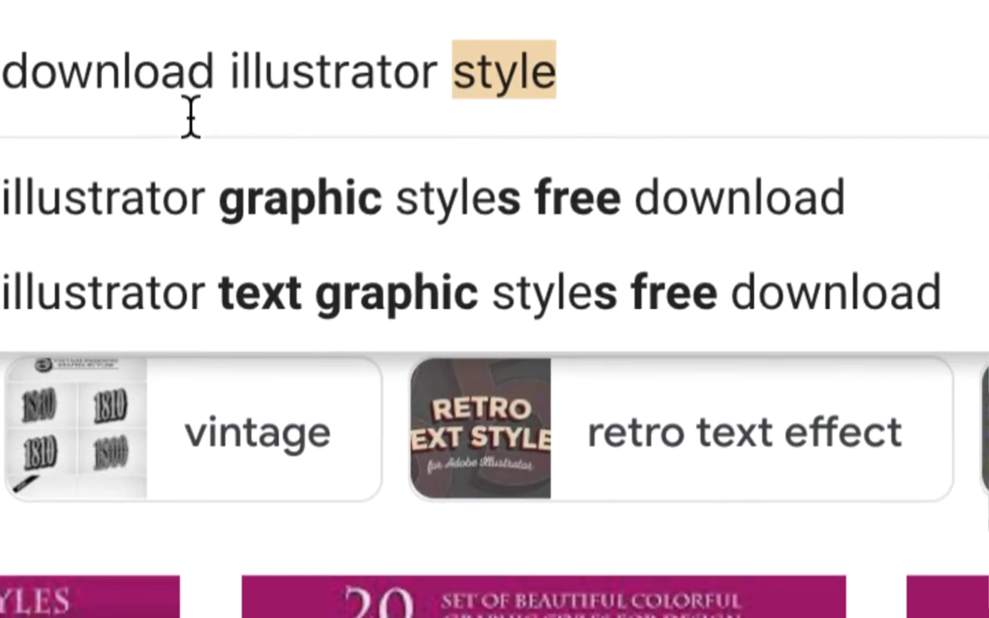
text(brushes)
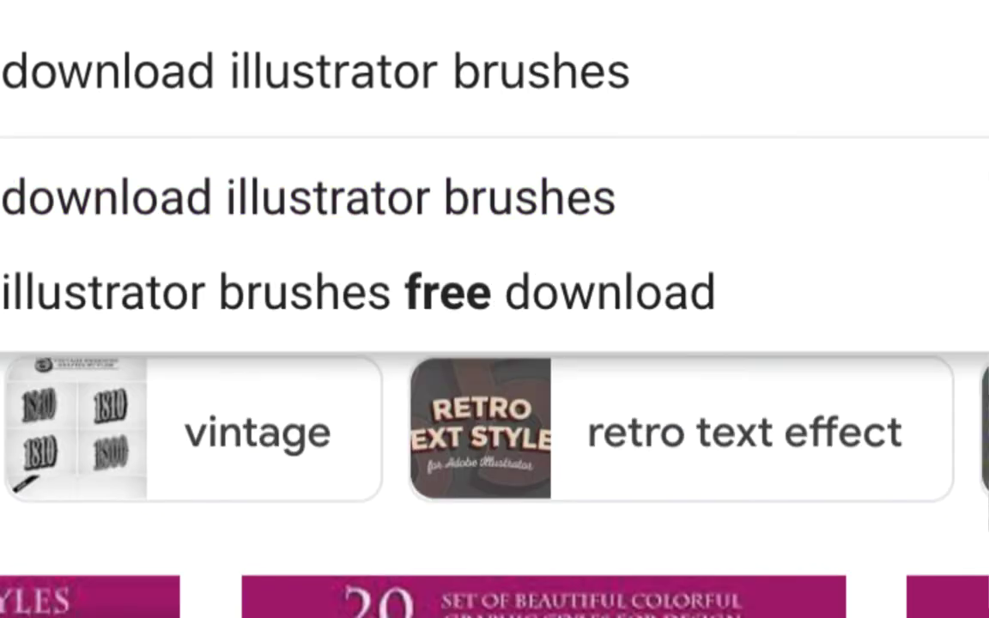
key(Return)
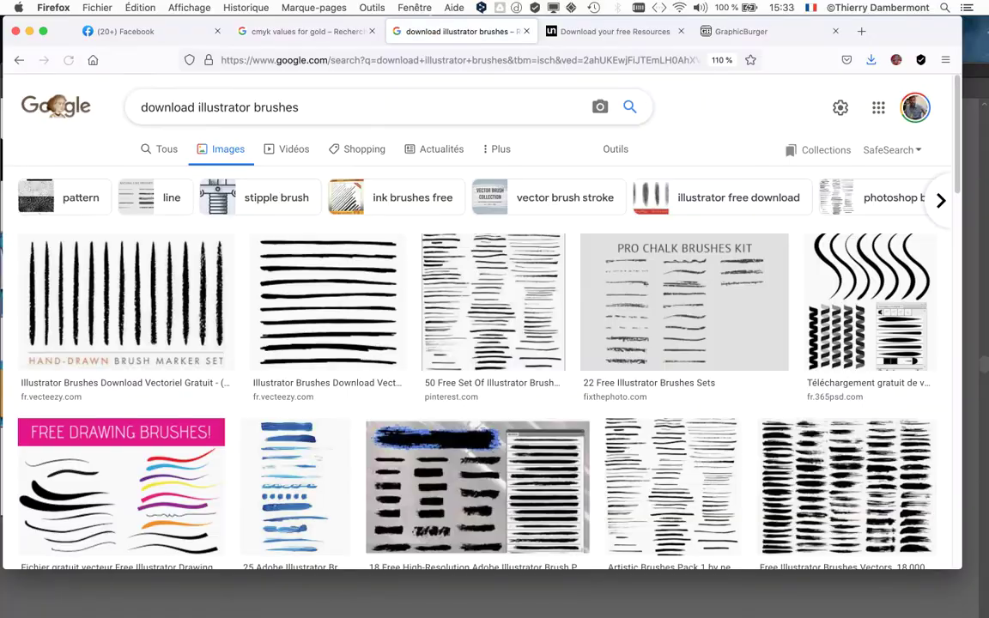
Step: Look through the brush image results, previewing the wreath brushes from fr.tuto.com and the Floral Brushes from joyologo.com
scroll(400, 227, down, 10)
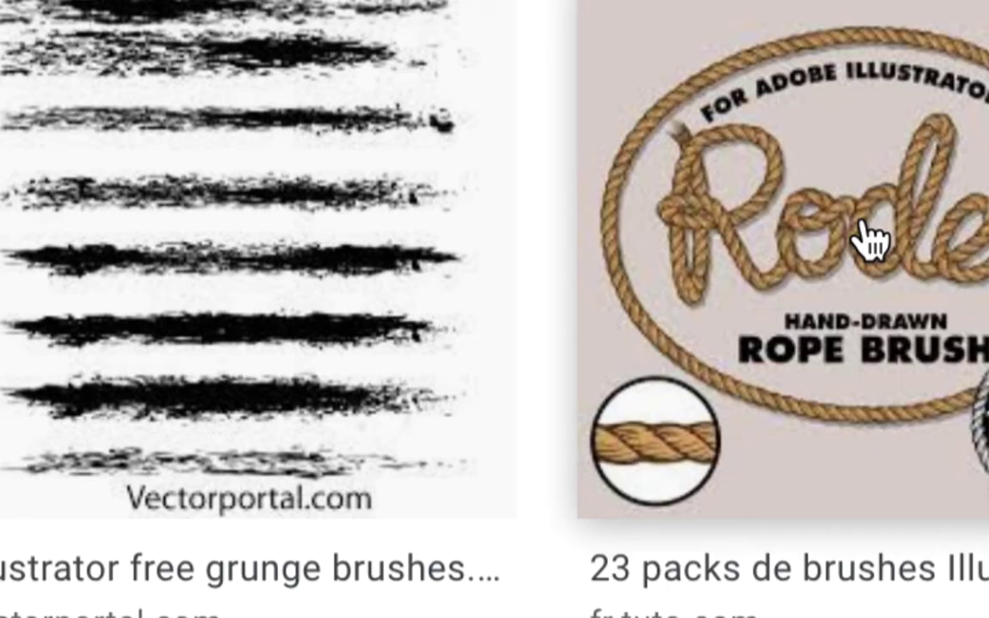
scroll(875, 223, up, 1)
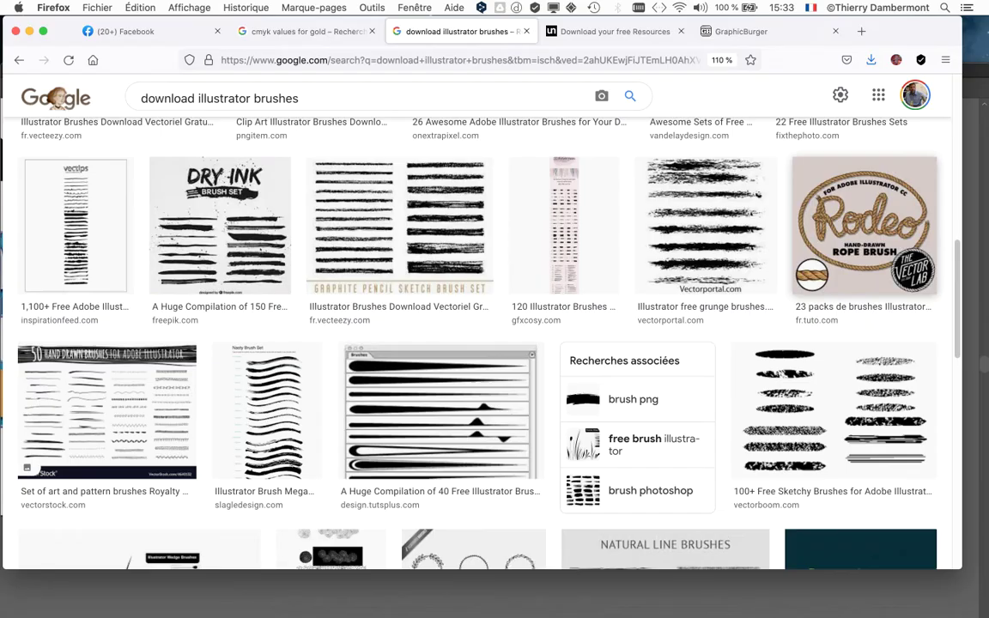
scroll(695, 283, down, 10)
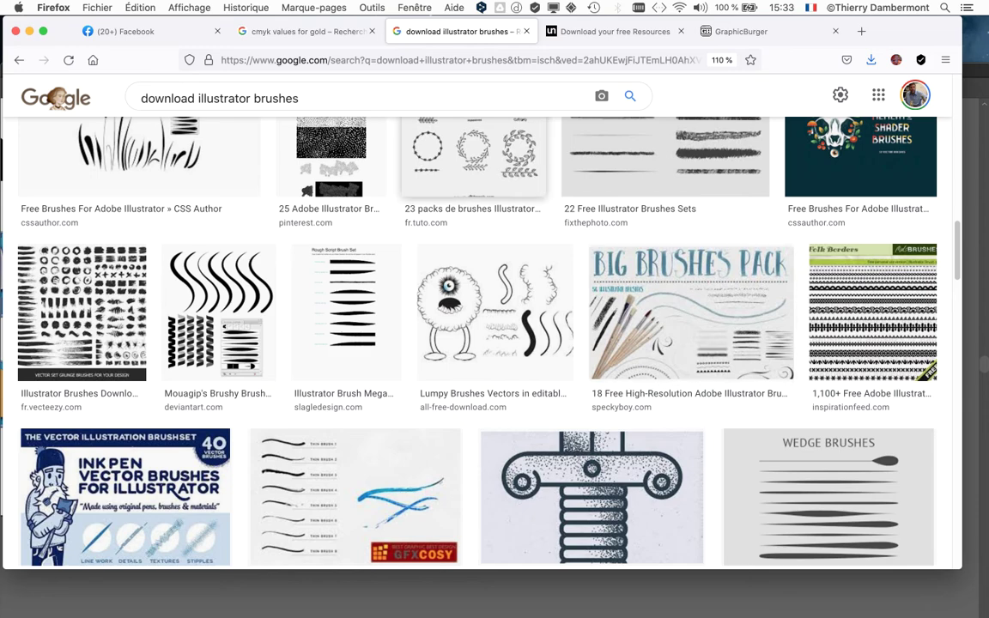
click(472, 154)
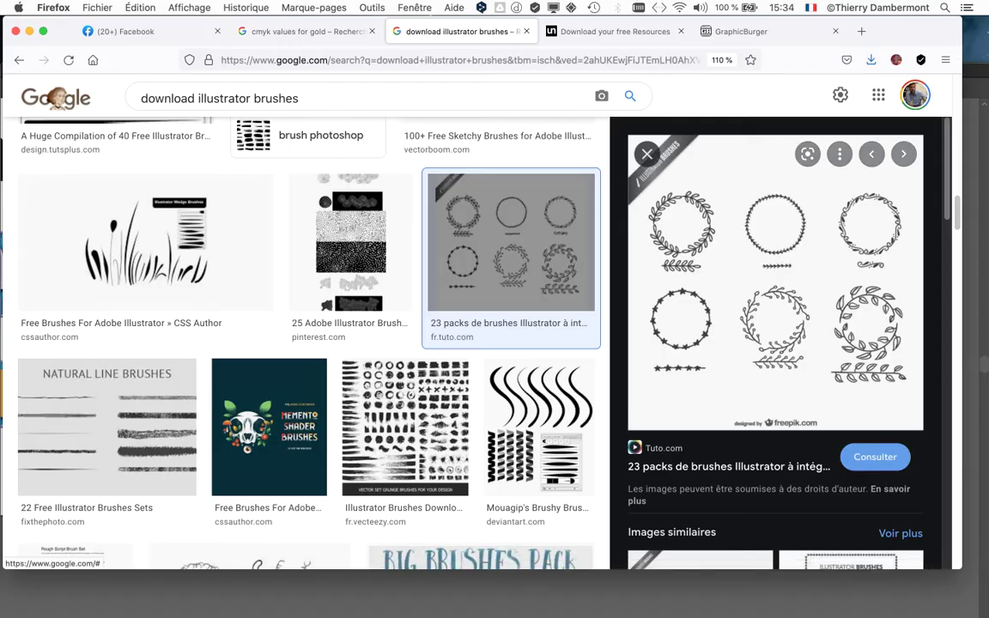
key(Escape)
scroll(480, 343, down, 10)
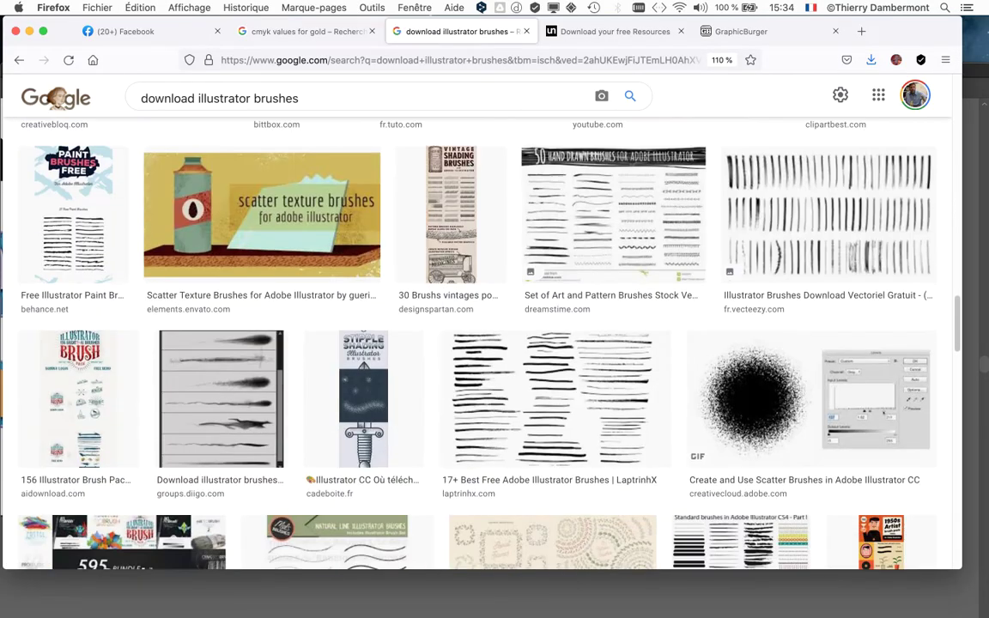
scroll(480, 343, down, 8)
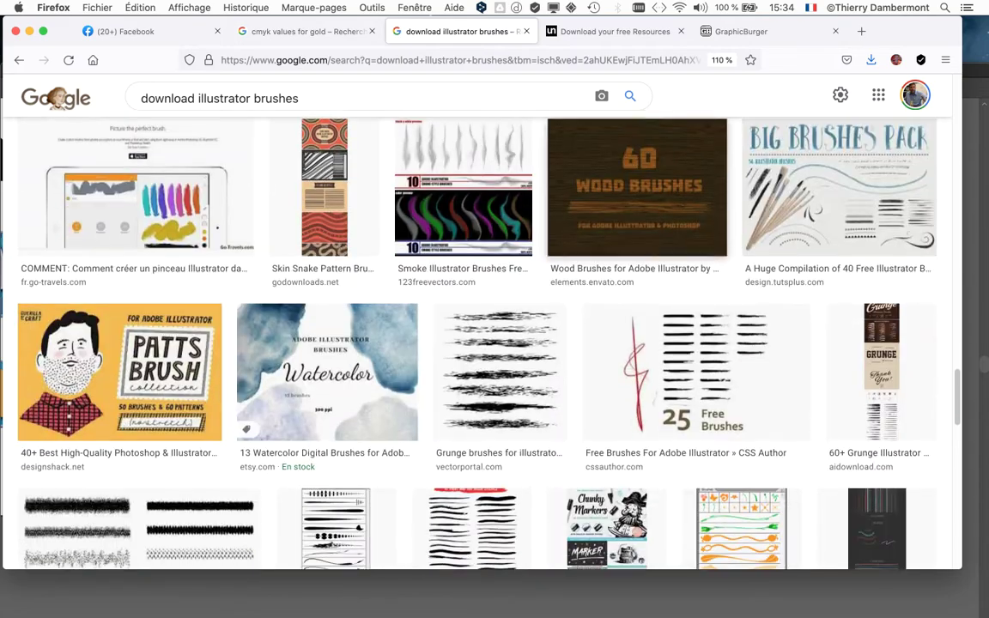
scroll(480, 344, down, 3)
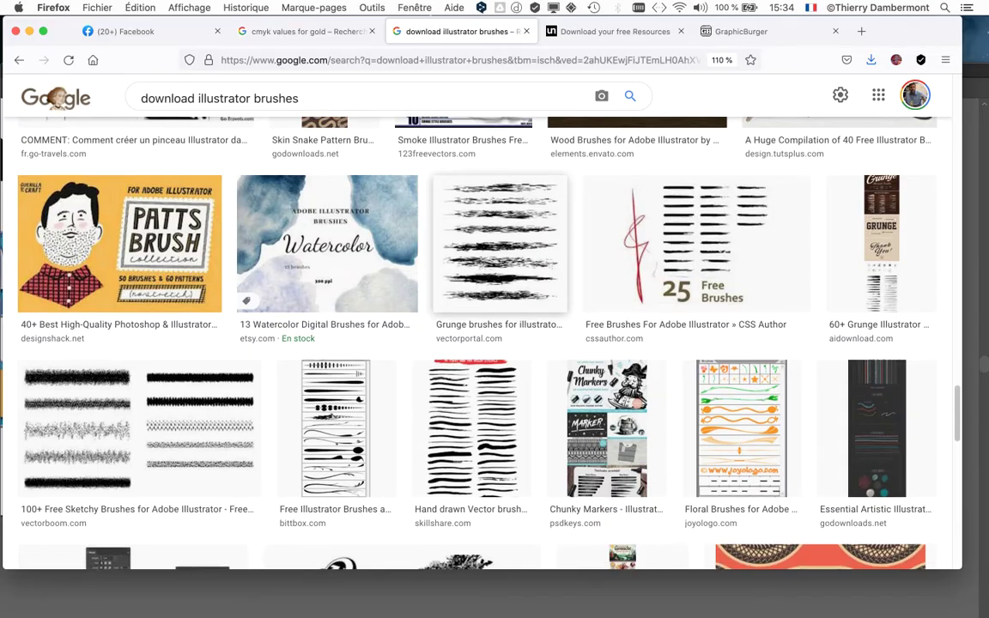
scroll(493, 275, down, 3)
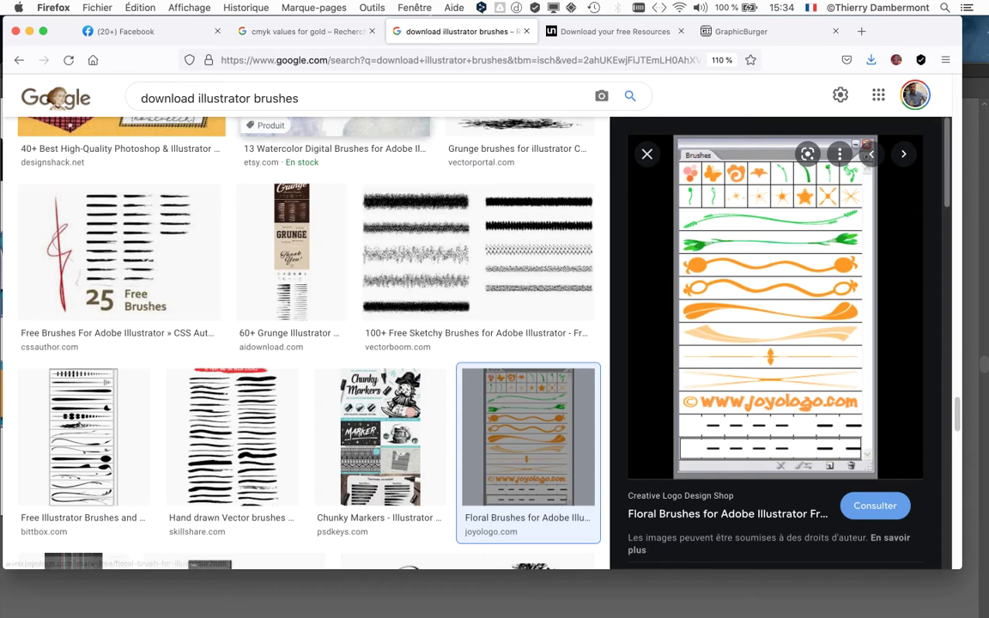
scroll(309, 360, down, 10)
scroll(309, 360, up, 10)
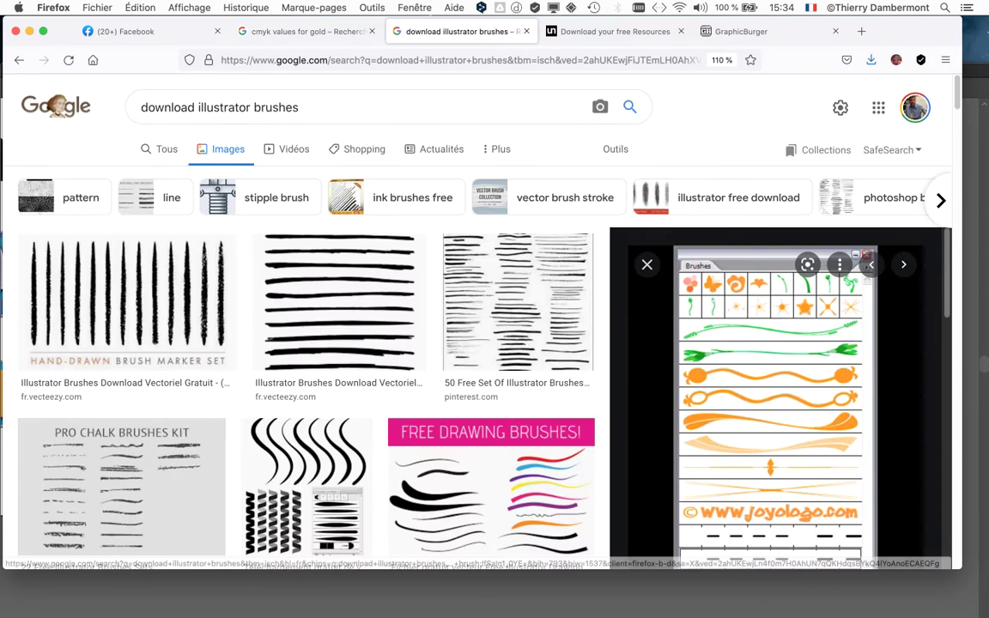
Step: Search Google for "download illustrator pattern" and look through the image results
click(142, 148)
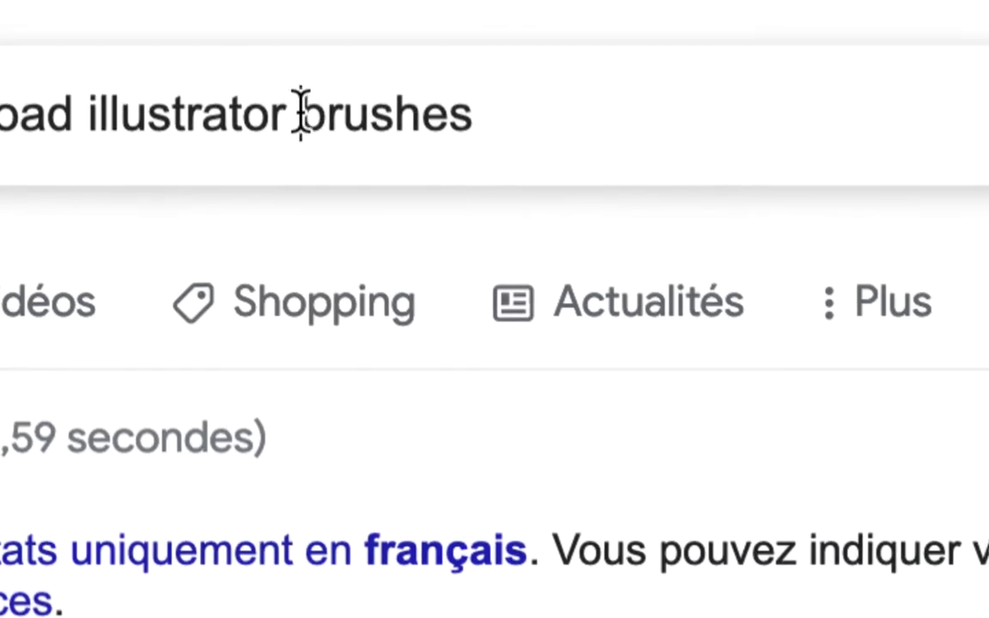
drag(302, 109, 477, 110)
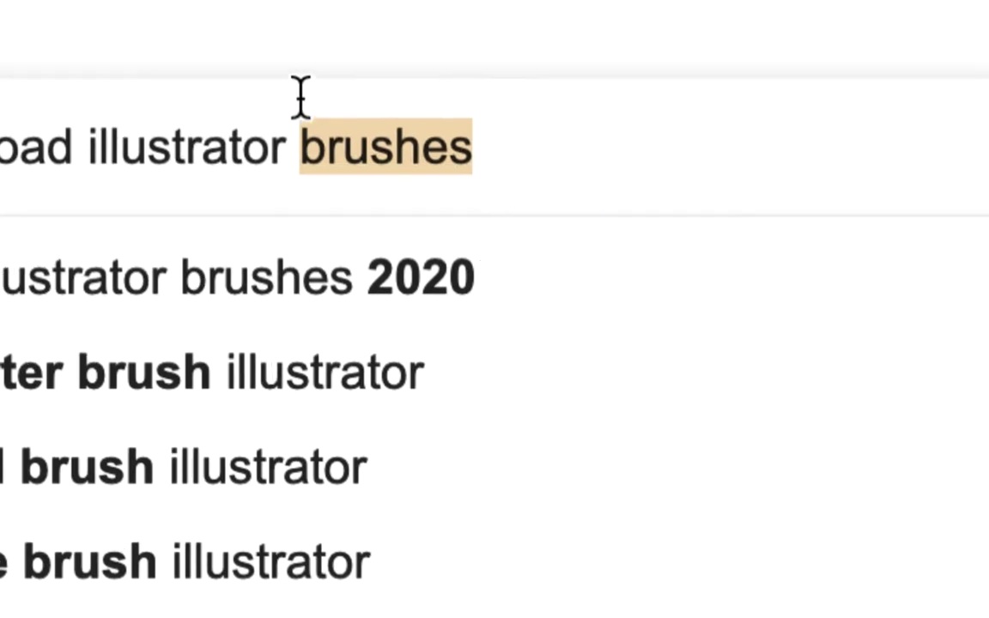
text(pattern)
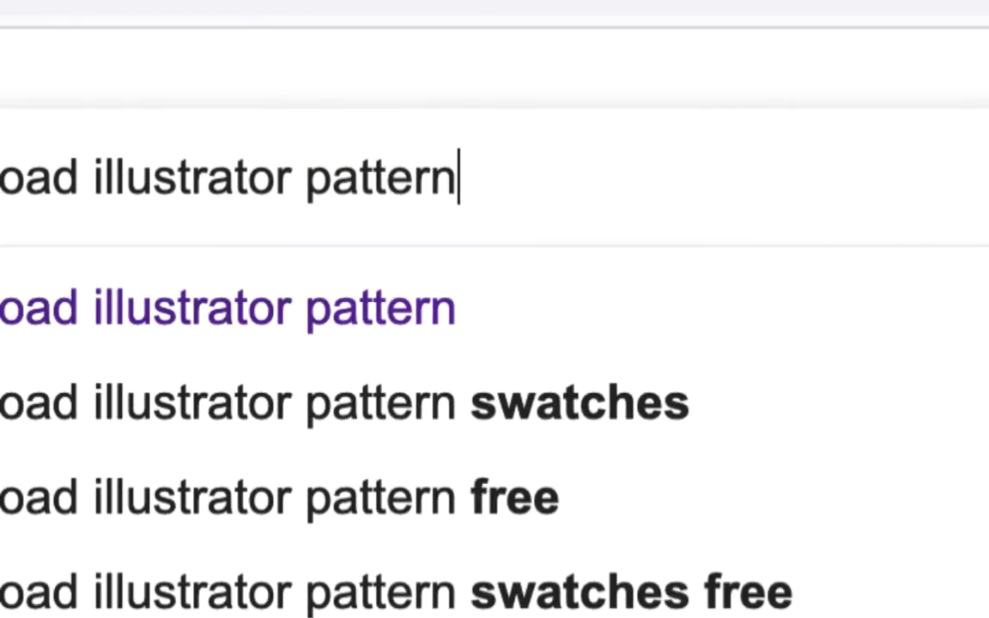
key(Return)
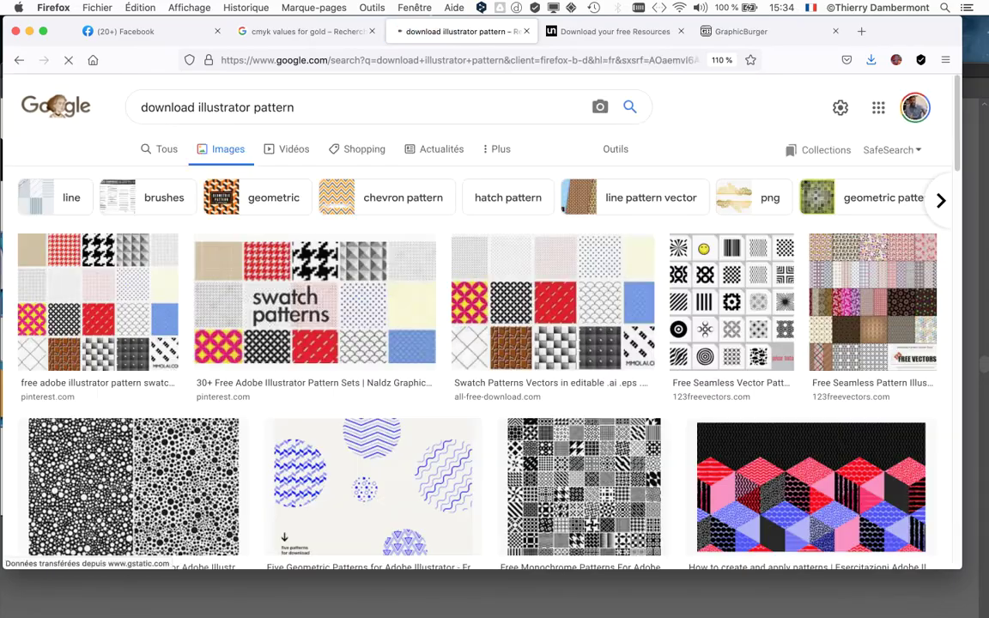
scroll(494, 344, down, 10)
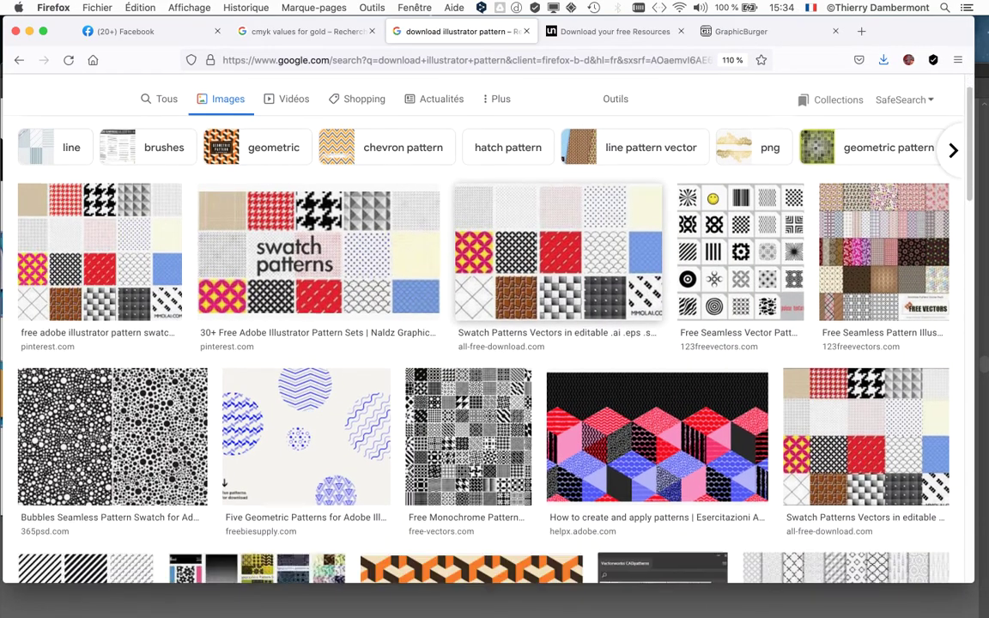
Step: Look further through the image results for downloadable Illustrator patterns
scroll(494, 343, down, 5)
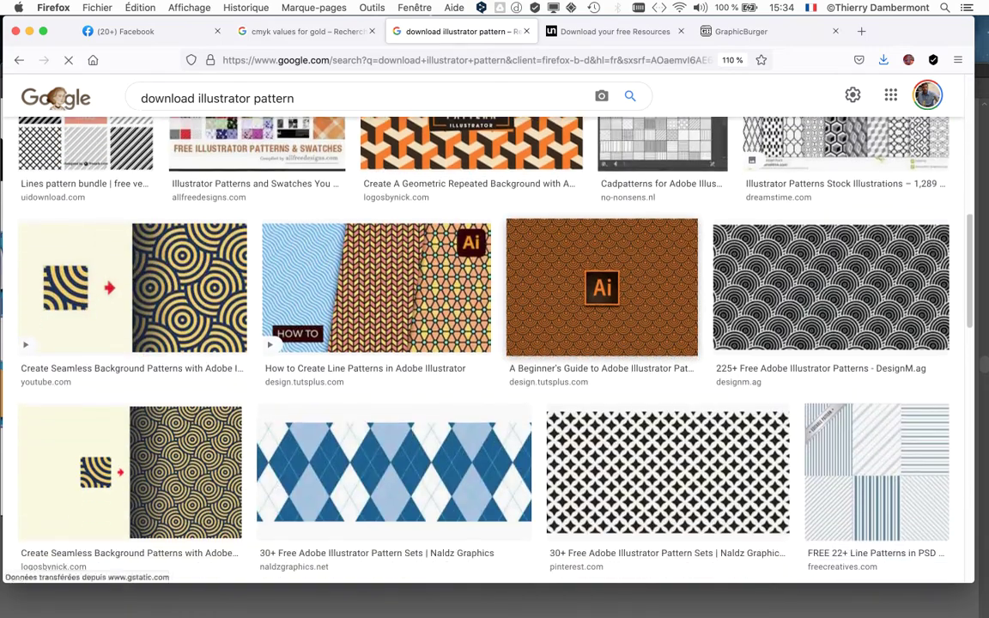
scroll(494, 343, down, 15)
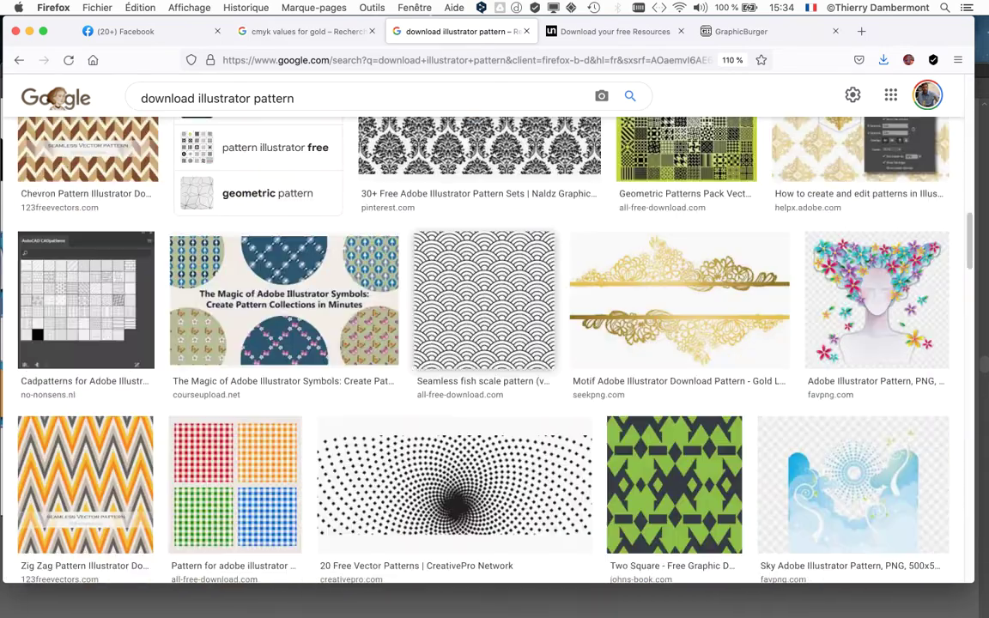
scroll(494, 343, down, 6)
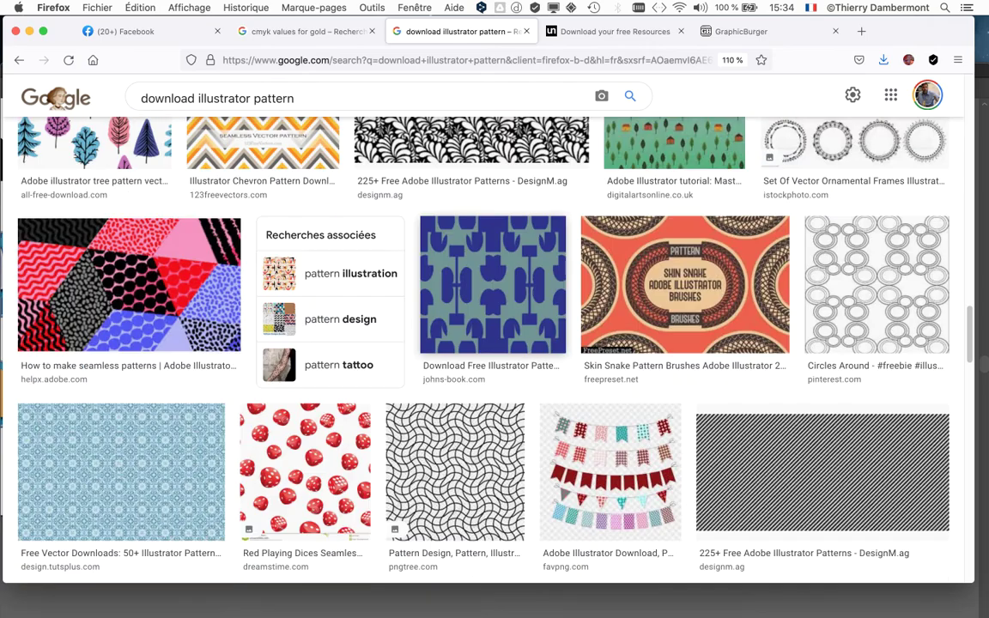
scroll(495, 343, down, 3)
scroll(494, 343, up, 20)
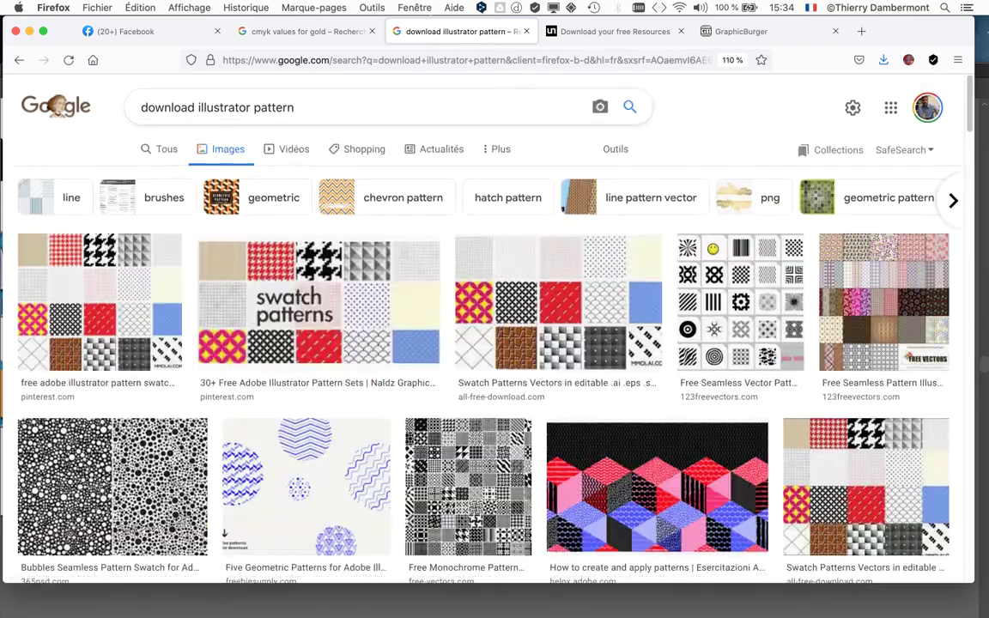
Step: Search Google Images for "download illustrator symbol" and look through the results
double_click(273, 107)
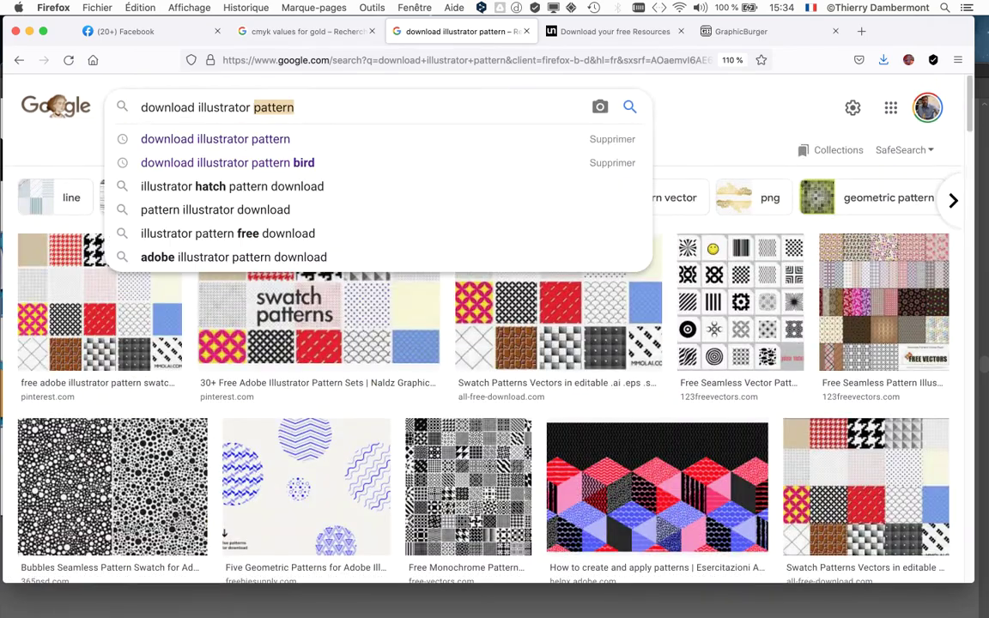
key(Return)
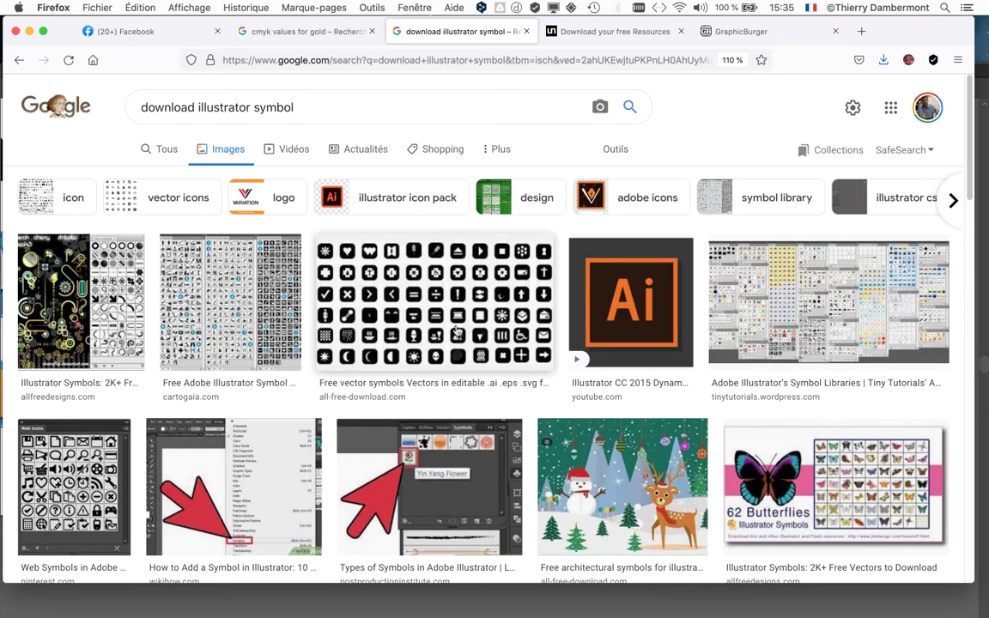
scroll(458, 331, down, 10)
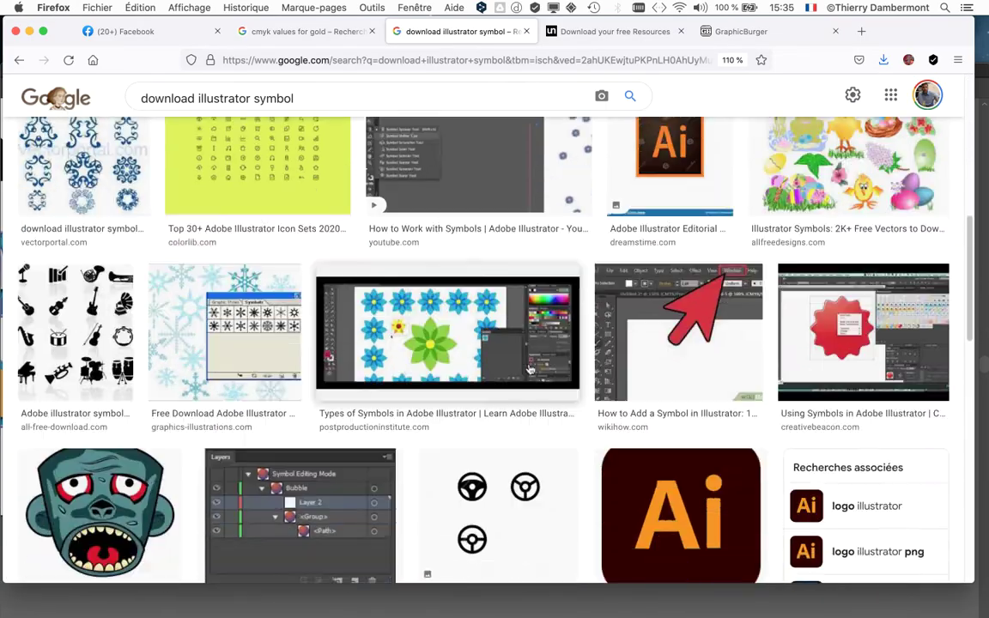
scroll(531, 369, down, 15)
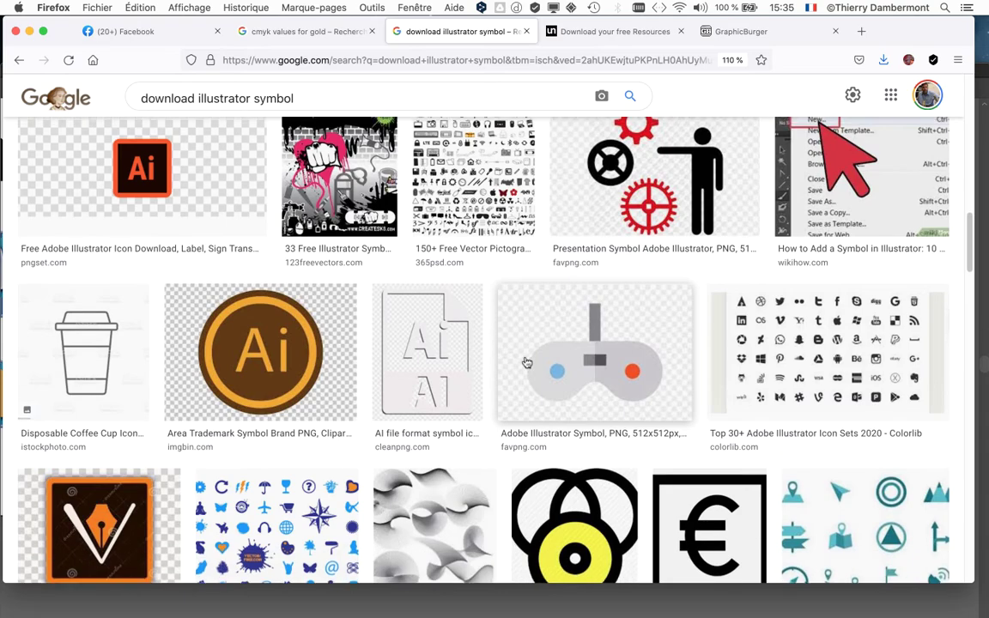
Step: Preview the 150+ Free Vector Pictogram Icons image from 365psd.com, then close the preview
click(447, 167)
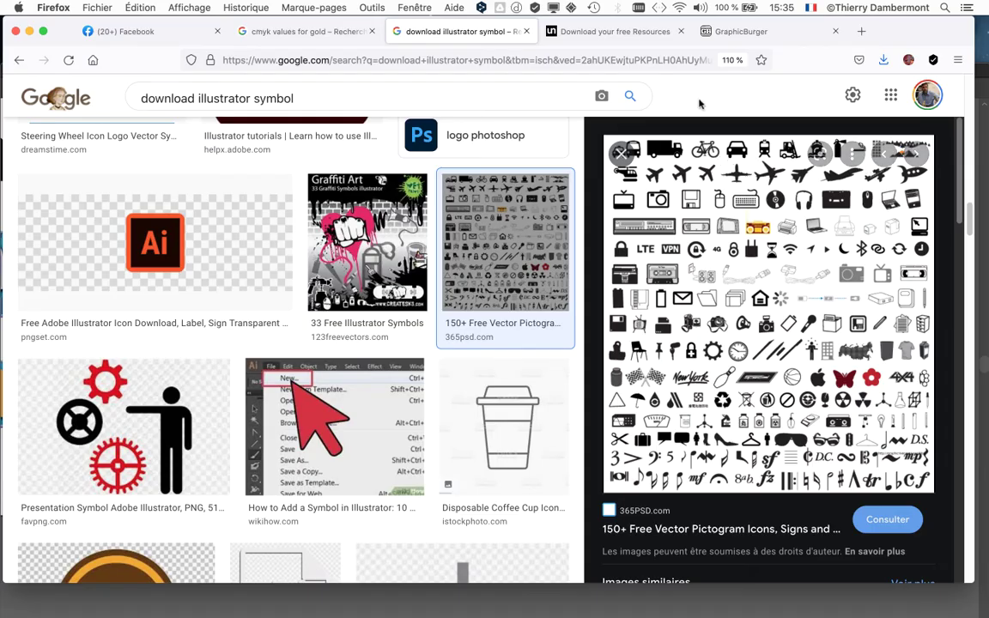
click(620, 154)
scroll(672, 369, down, 1)
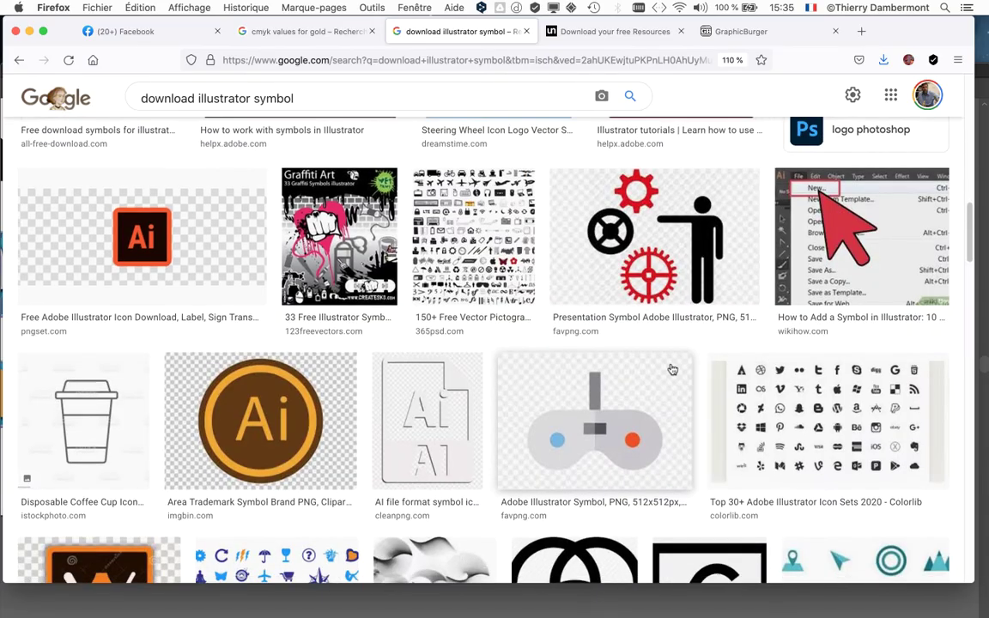
scroll(673, 369, up, 10)
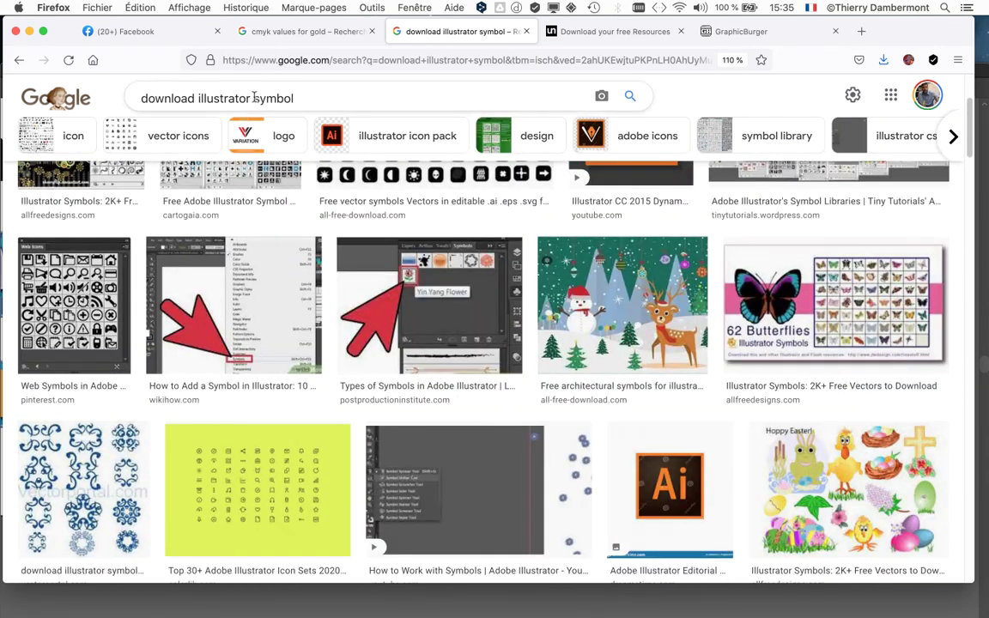
Step: Search Google Images for "download illustrator gradient" and look through the results
double_click(254, 98)
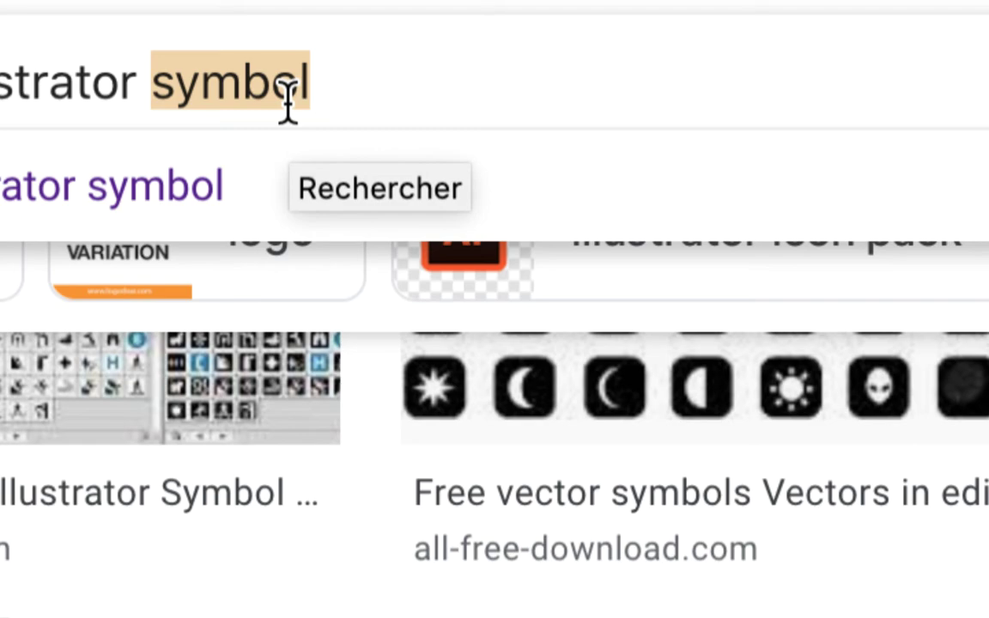
text(gradient)
key(Return)
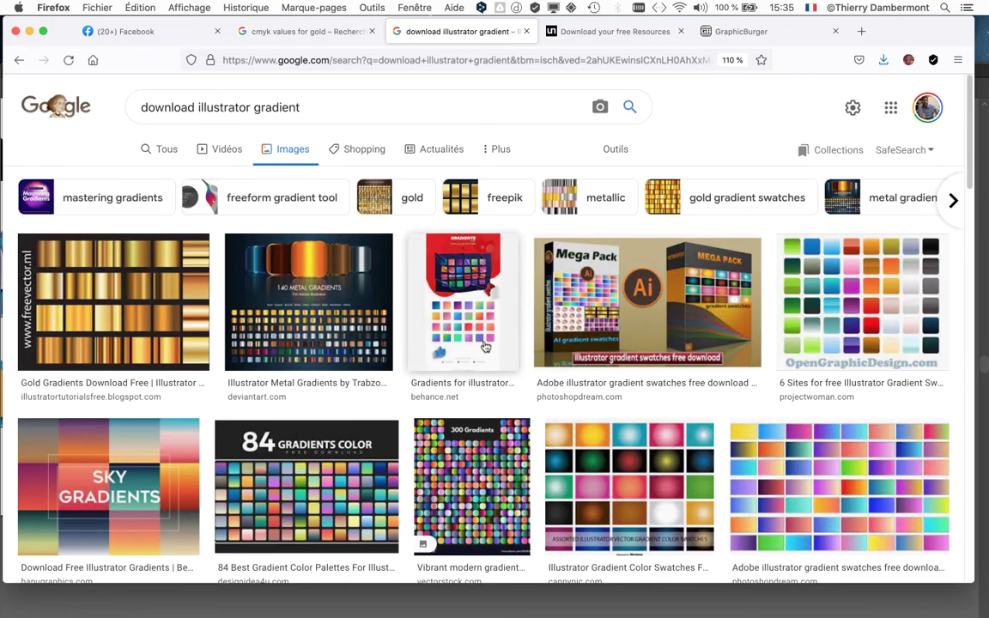
scroll(539, 361, down, 5)
scroll(541, 365, down, 10)
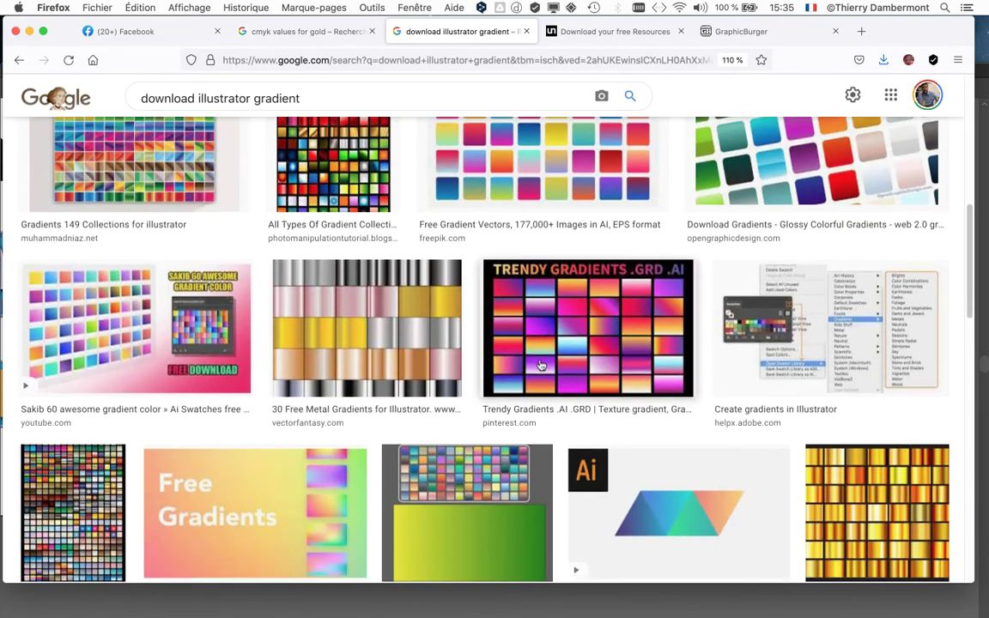
scroll(540, 365, down, 10)
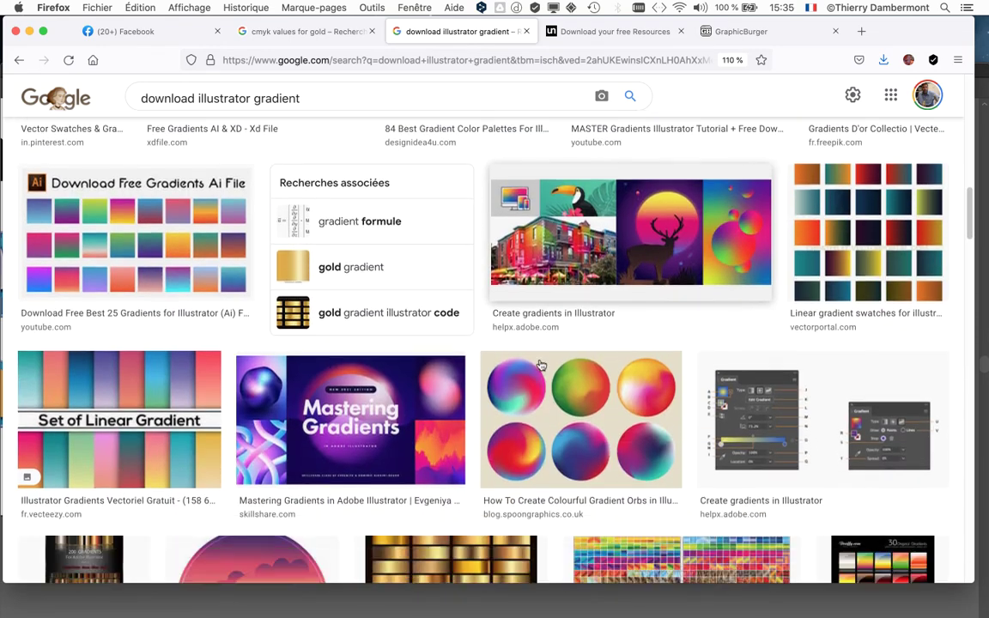
scroll(541, 365, down, 3)
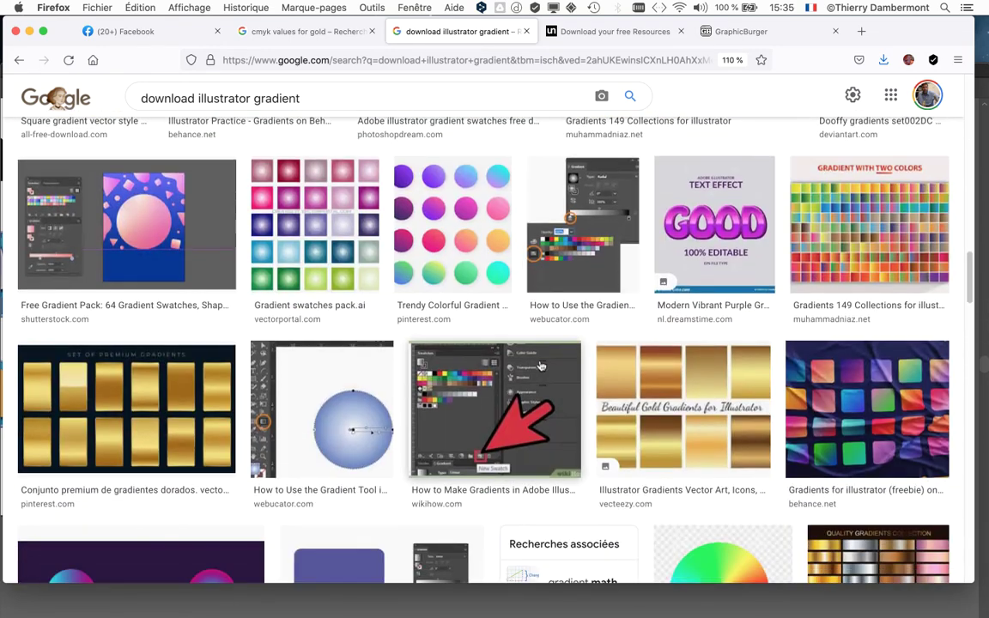
scroll(541, 365, up, 15)
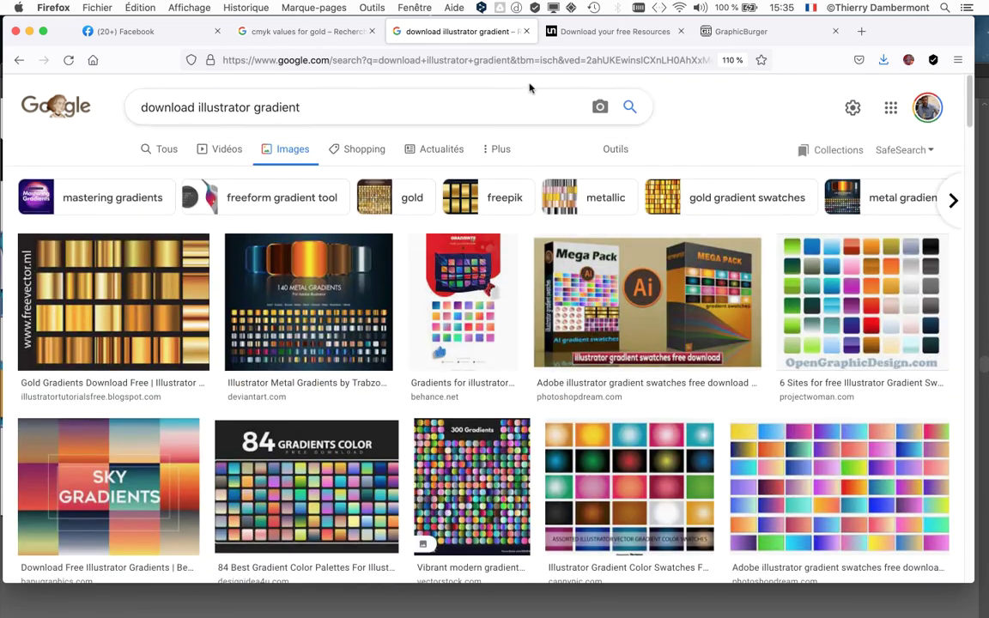
Step: Close the browser window, return to texte decalages - 11.ai in Illustrator and move the Graphic Styles panel clear of the artboard
click(266, 31)
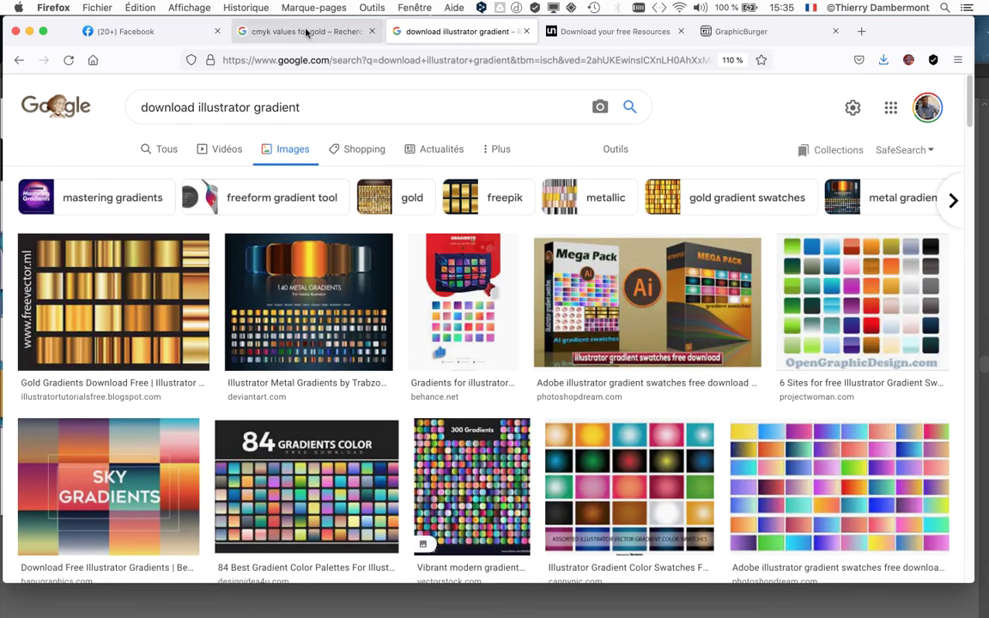
click(82, 33)
click(14, 33)
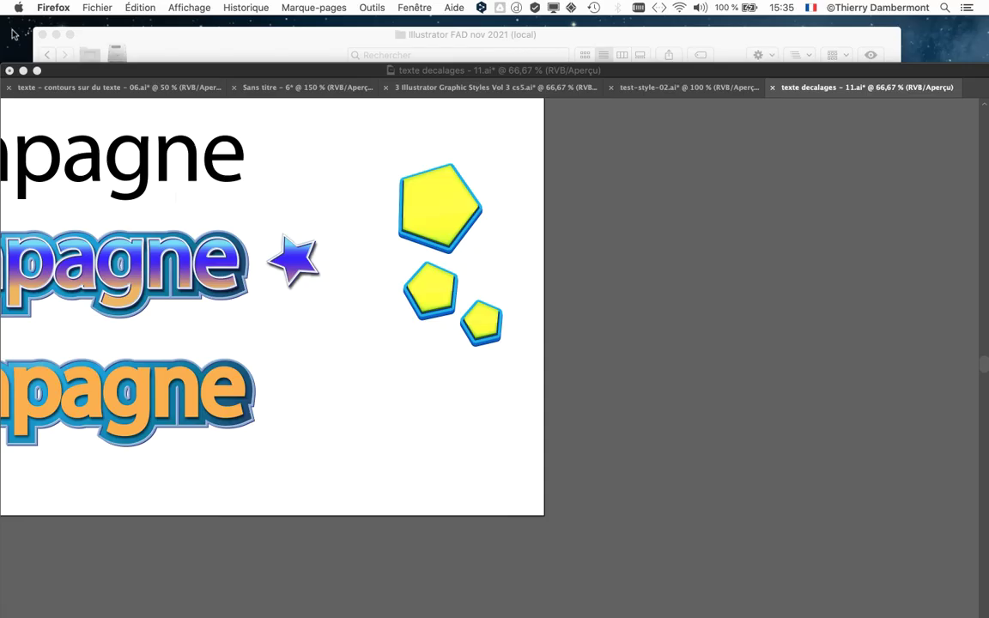
click(549, 188)
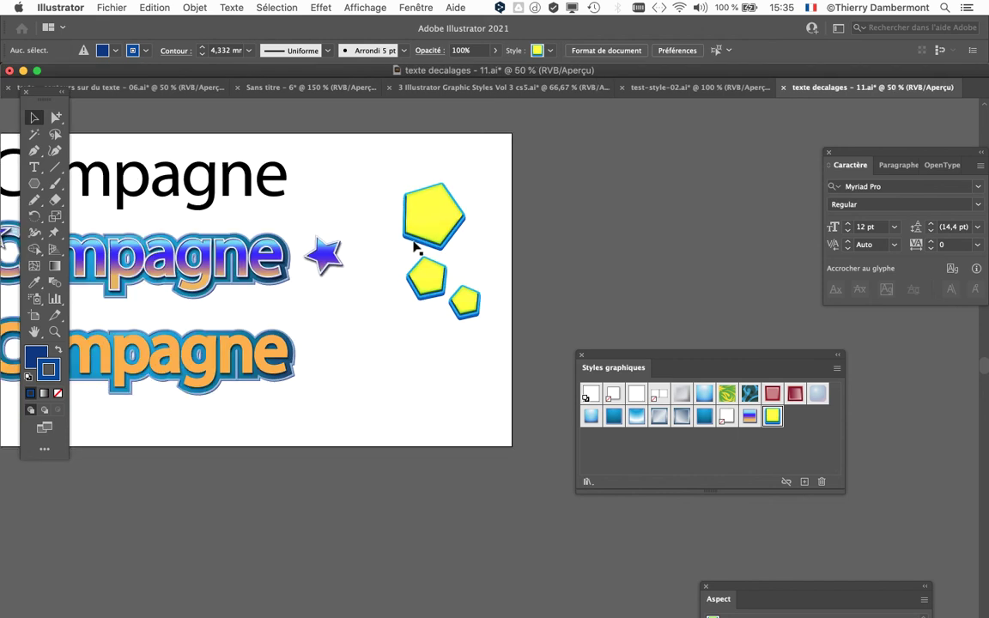
key(super+minus)
drag(631, 365, 730, 399)
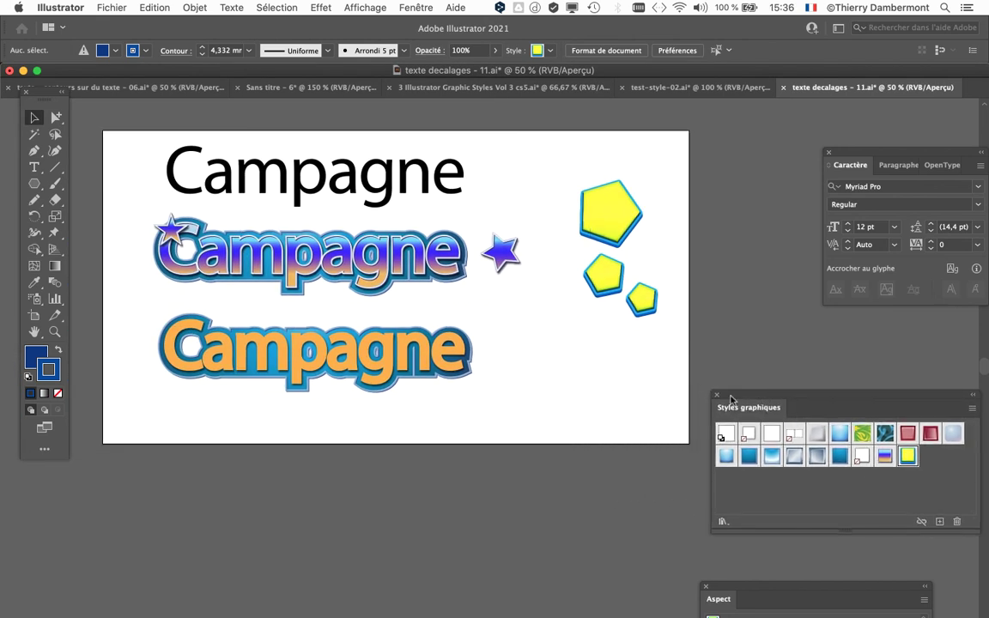